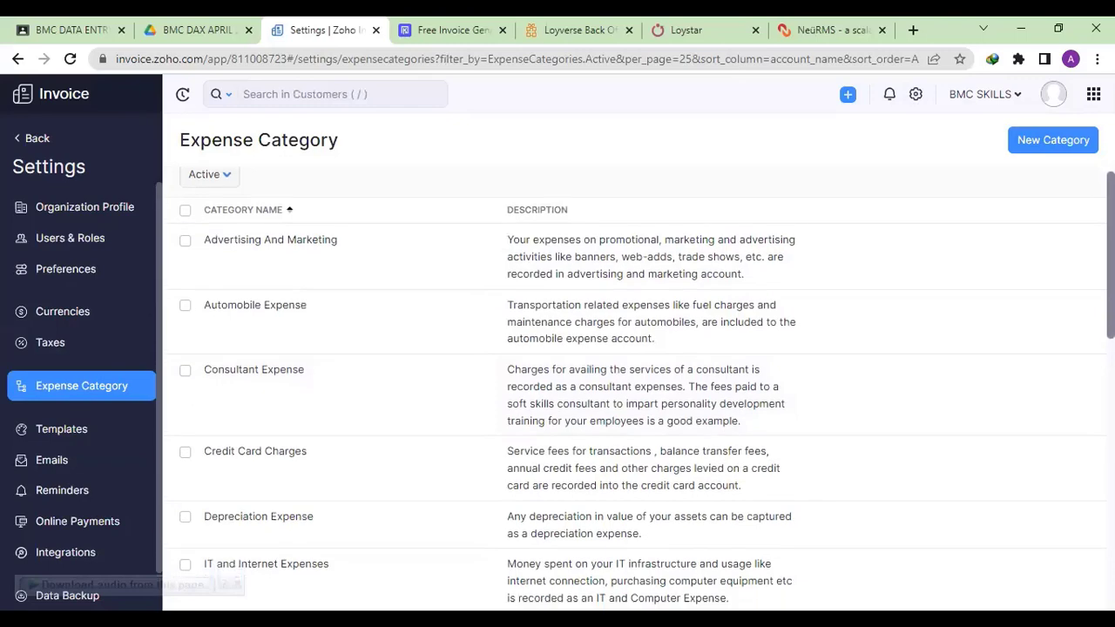
Step: Review the active expense categories and their descriptions from the start to the end of the list
scroll(638, 389, "down", 4)
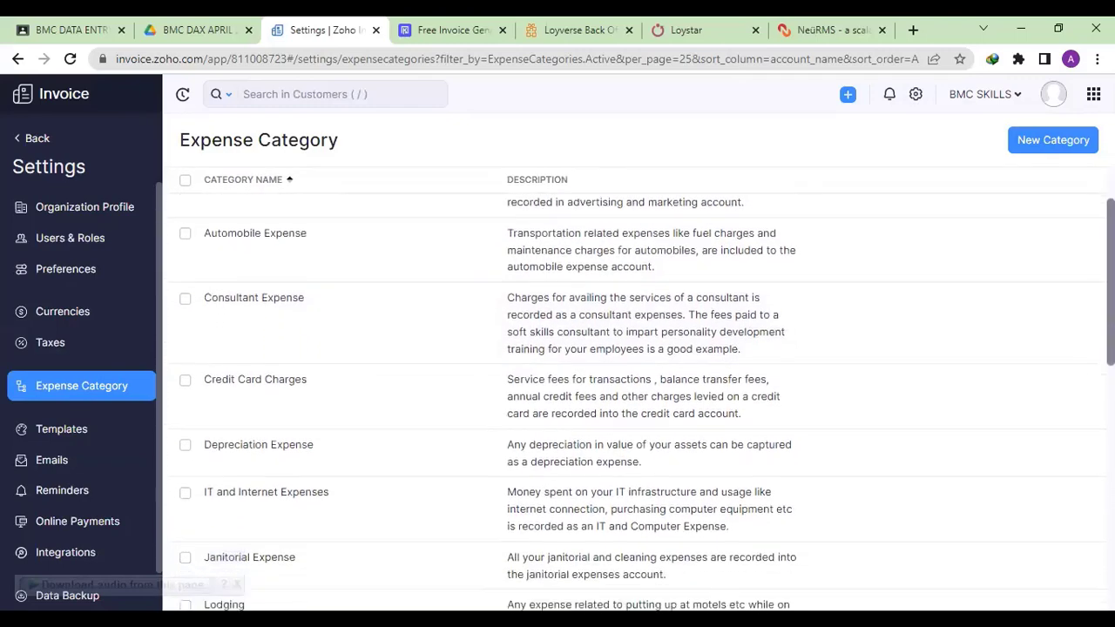
scroll(639, 389, "down", 7)
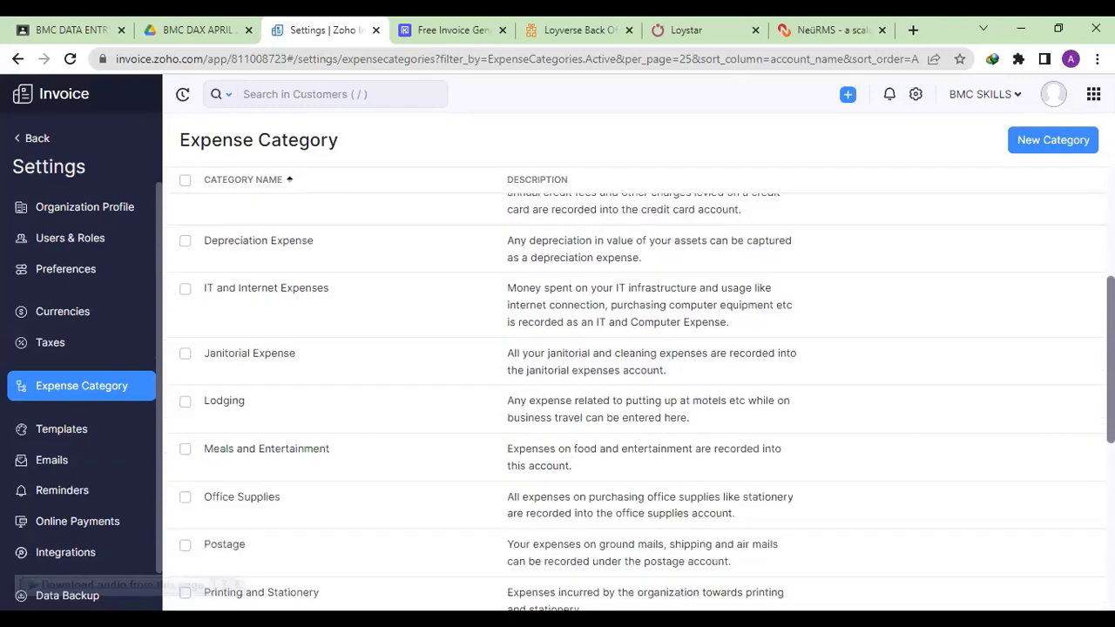
scroll(638, 389, "down", 5)
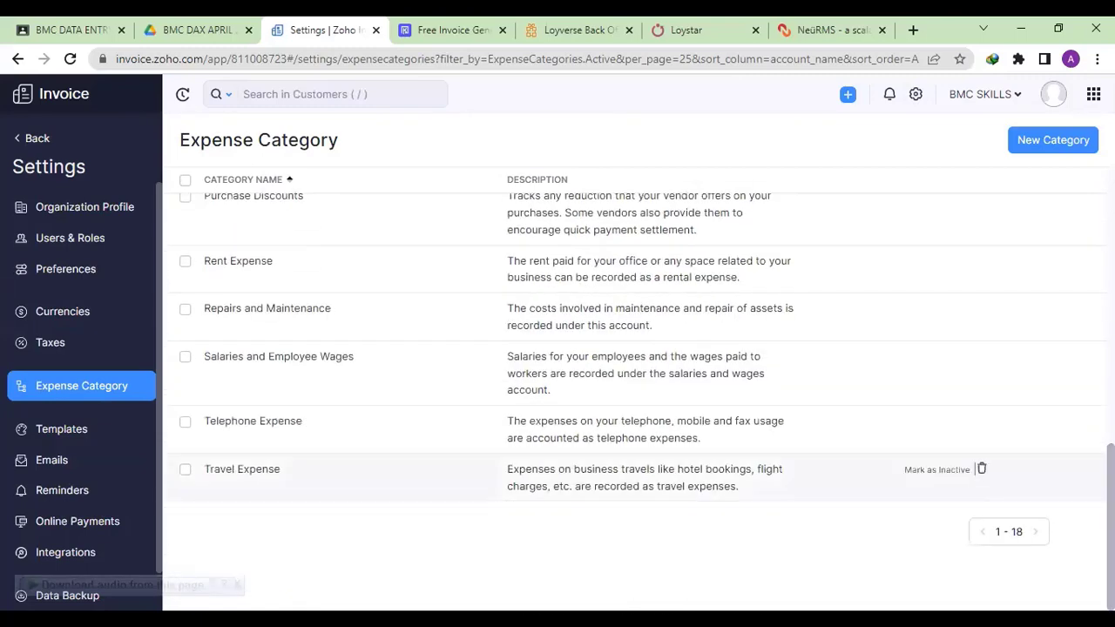
scroll(639, 389, "up", 5)
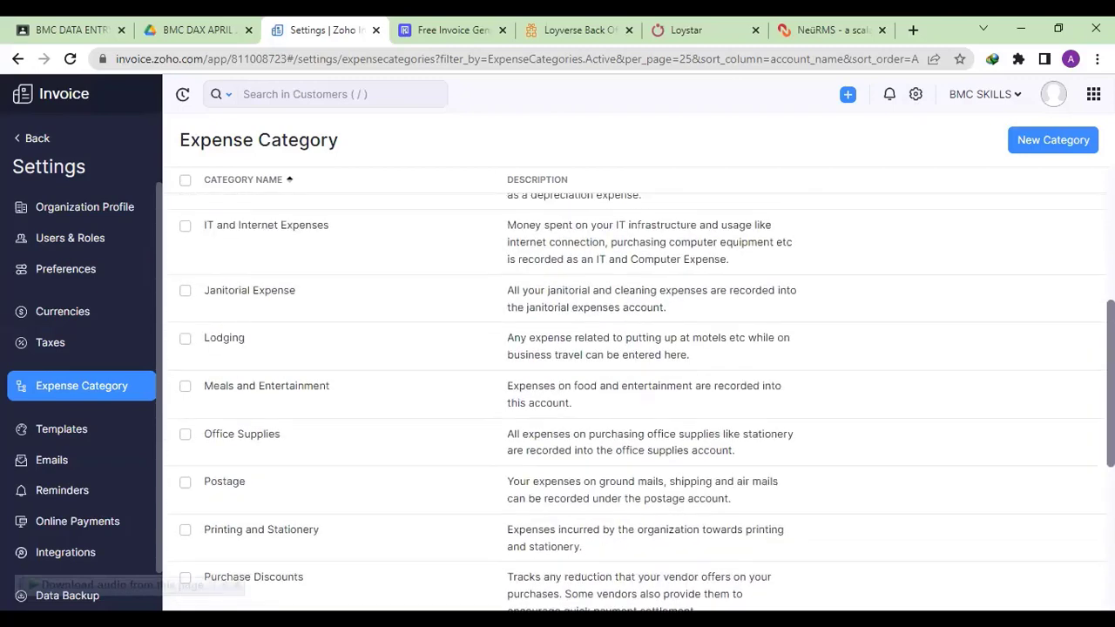
scroll(639, 390, "up", 5)
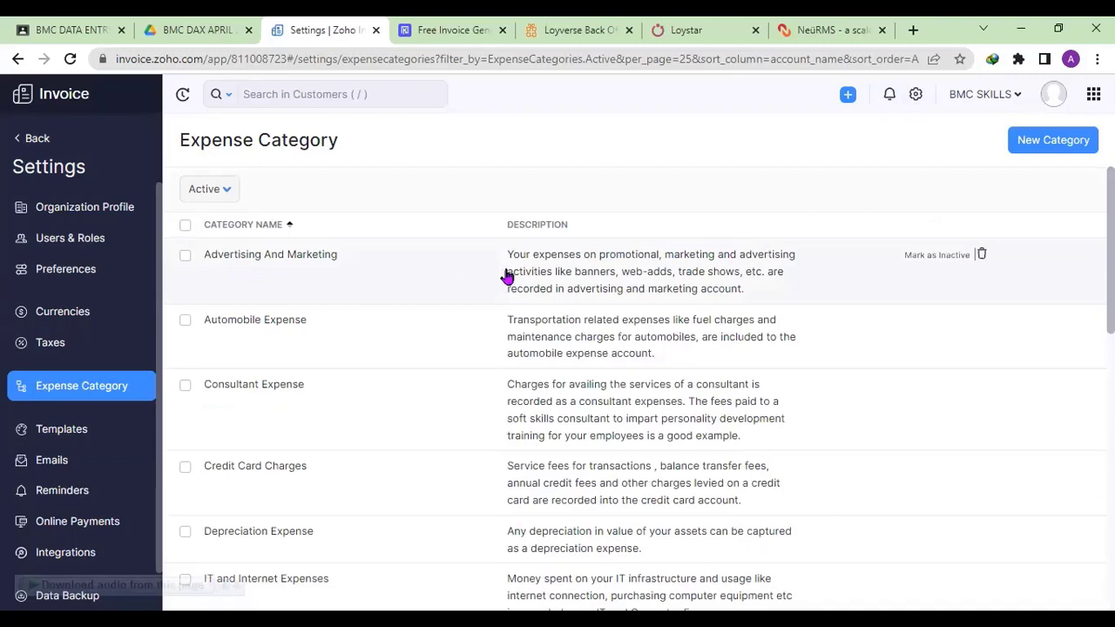
scroll(639, 389, "down", 4)
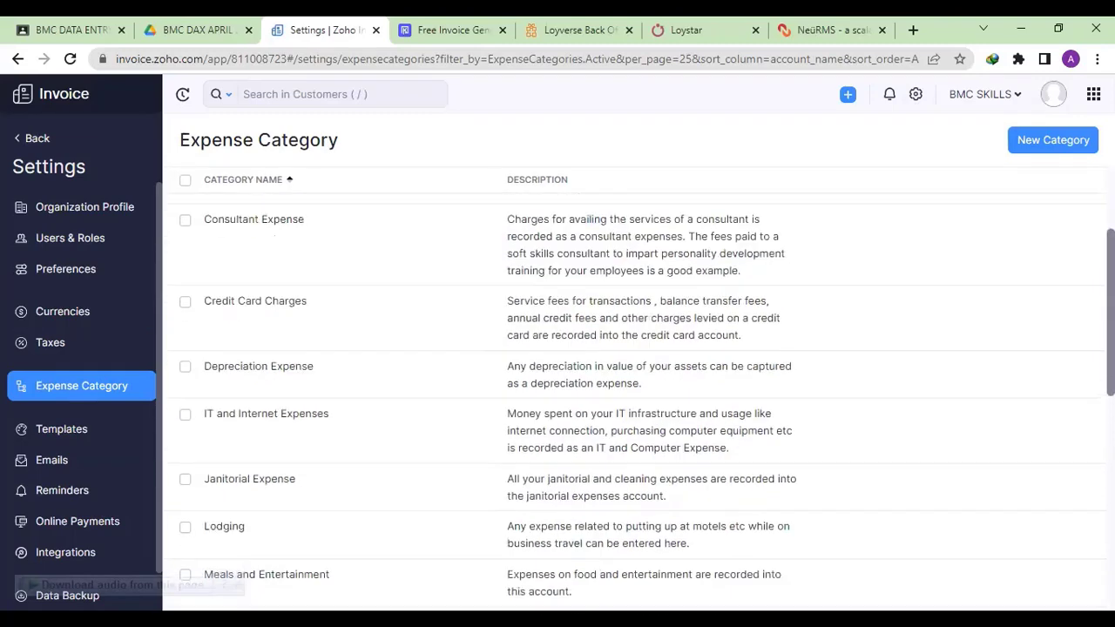
scroll(639, 389, "down", 3)
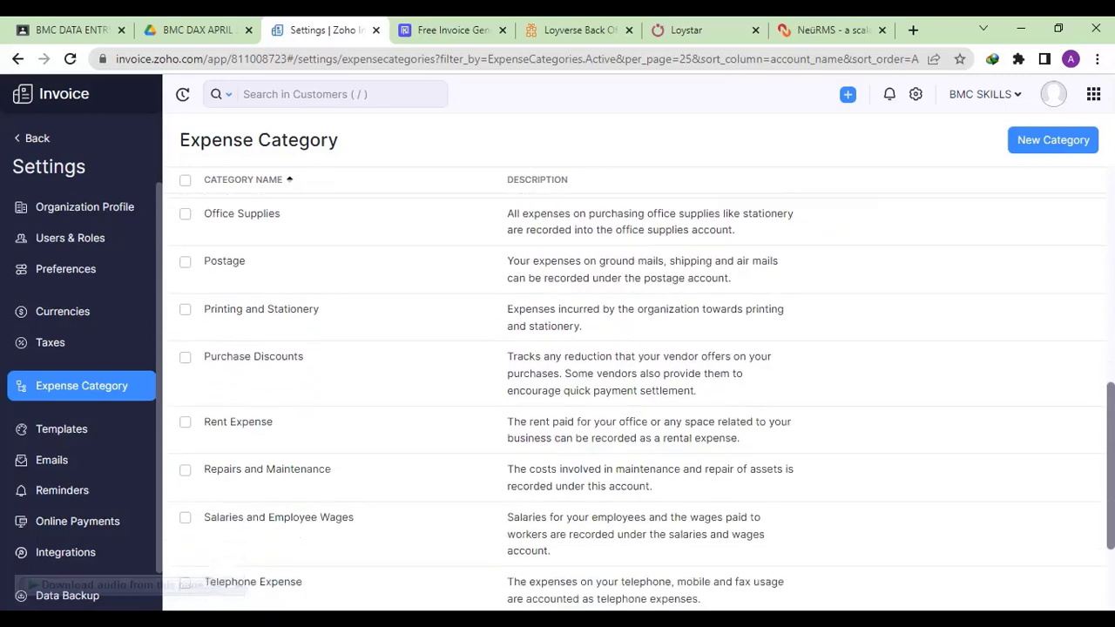
scroll(638, 390, "down", 2)
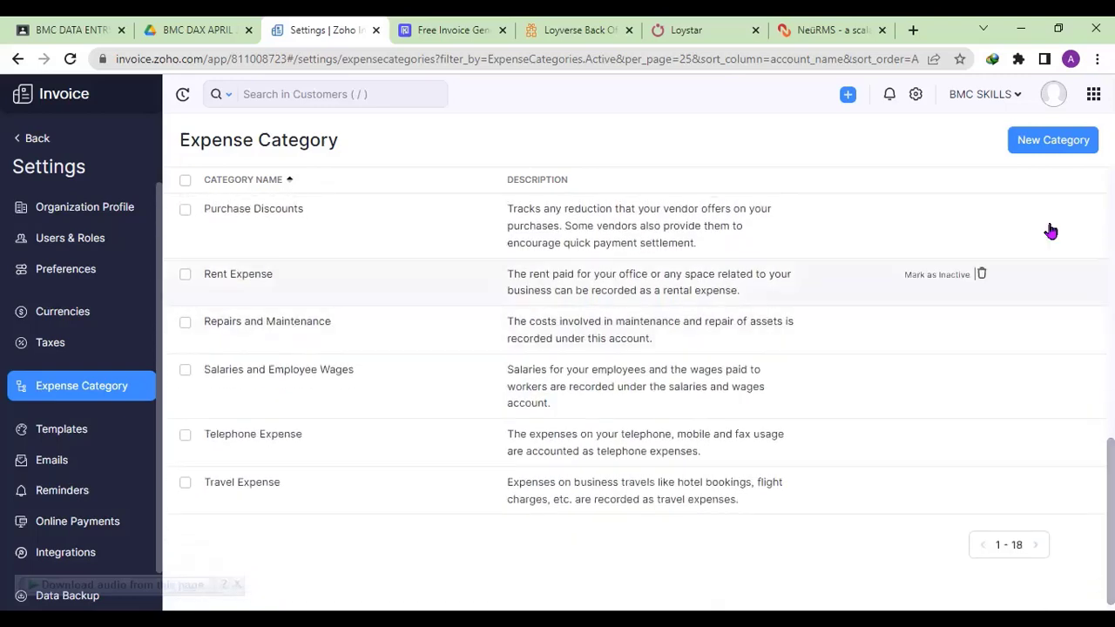
Step: Create and save a new transport-related expense category without a description, and check the category list
left_click(1041, 144)
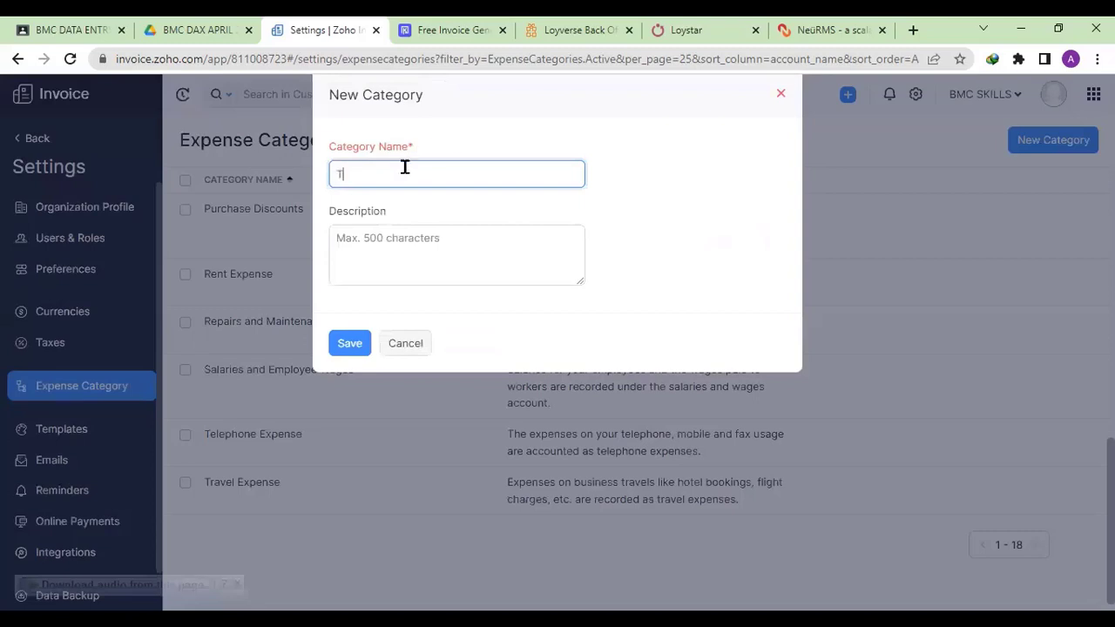
type("TRANSPORTATIO")
key("BackSpace")
key("BackSpace")
key("BackSpace")
key("BackSpace")
key("BackSpace")
key("BackSpace")
key("BackSpace")
key("BackSpace")
key("BackSpace")
key("BackSpace")
type("es")
key("Return")
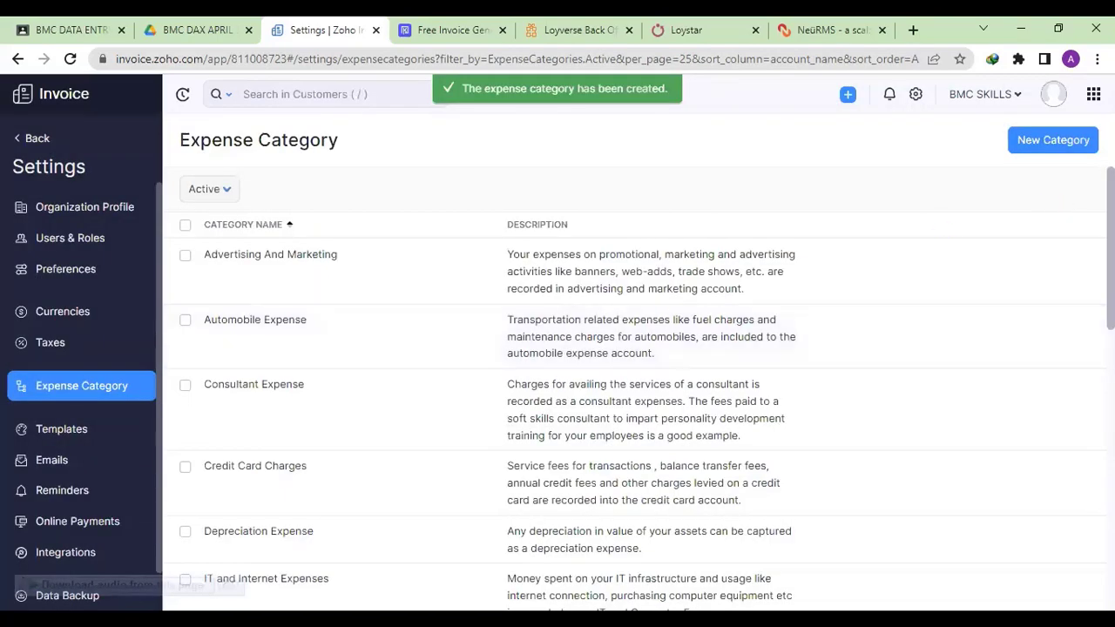
scroll(641, 401, "down", 10)
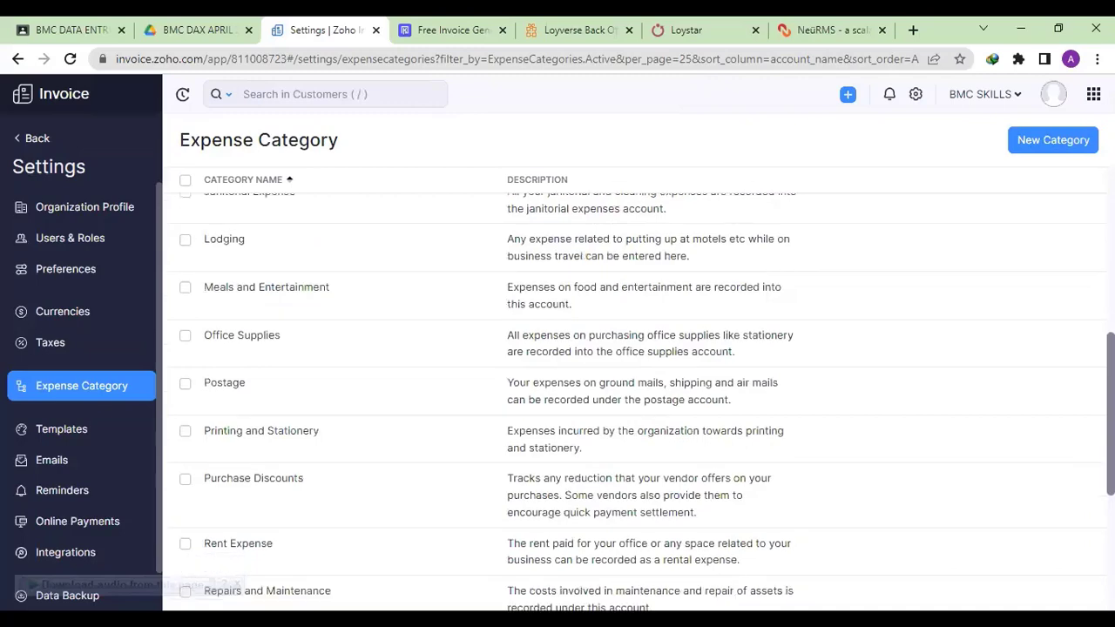
scroll(576, 430, "down", 4)
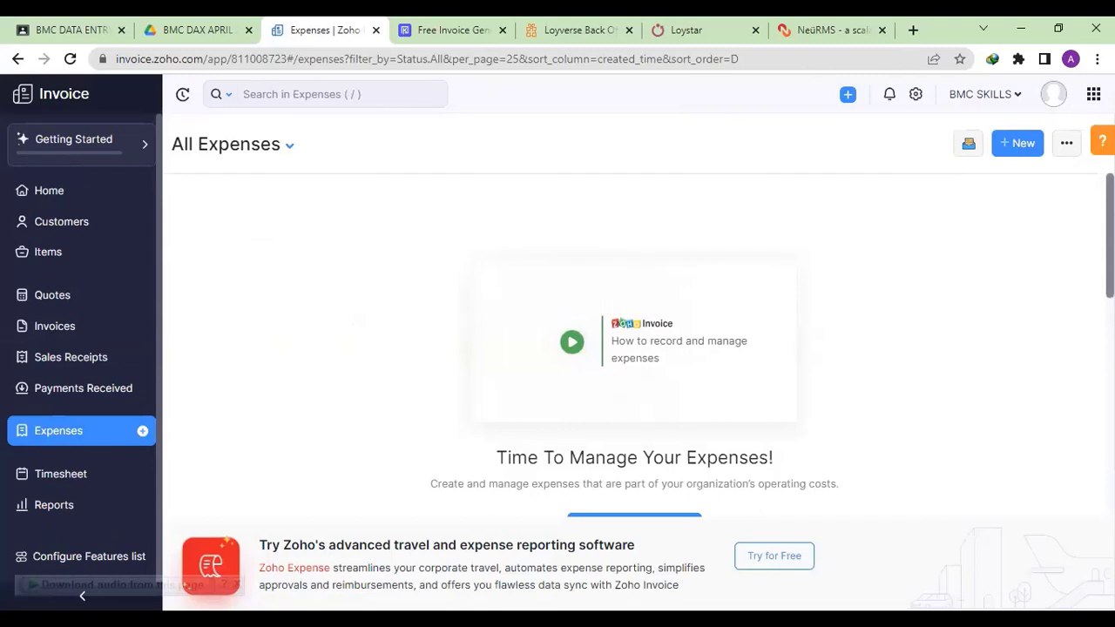
Step: Start recording a new expense in the Advertising And Marketing category with an amount of NGN 2000
scroll(1033, 276, "down", 2)
scroll(1033, 276, "up", 1)
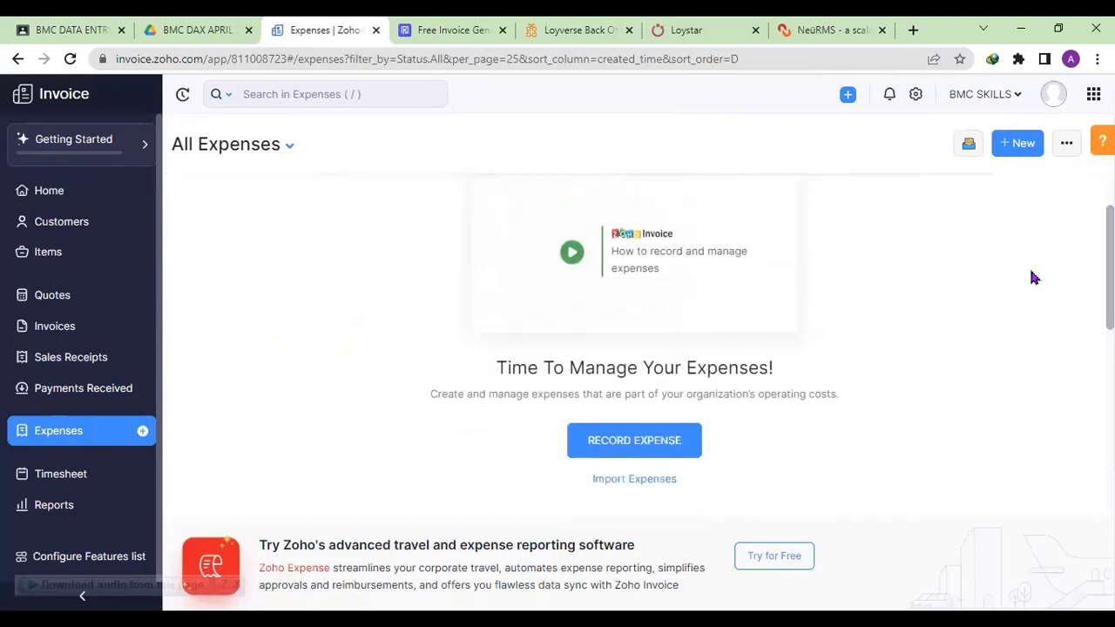
left_click(642, 448)
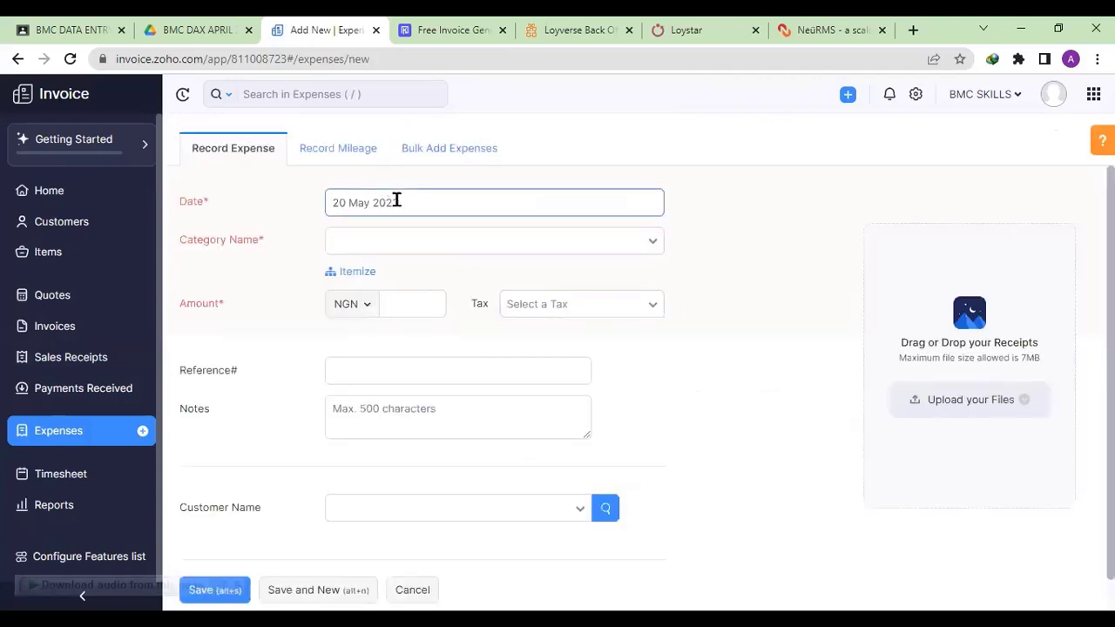
left_click(458, 207)
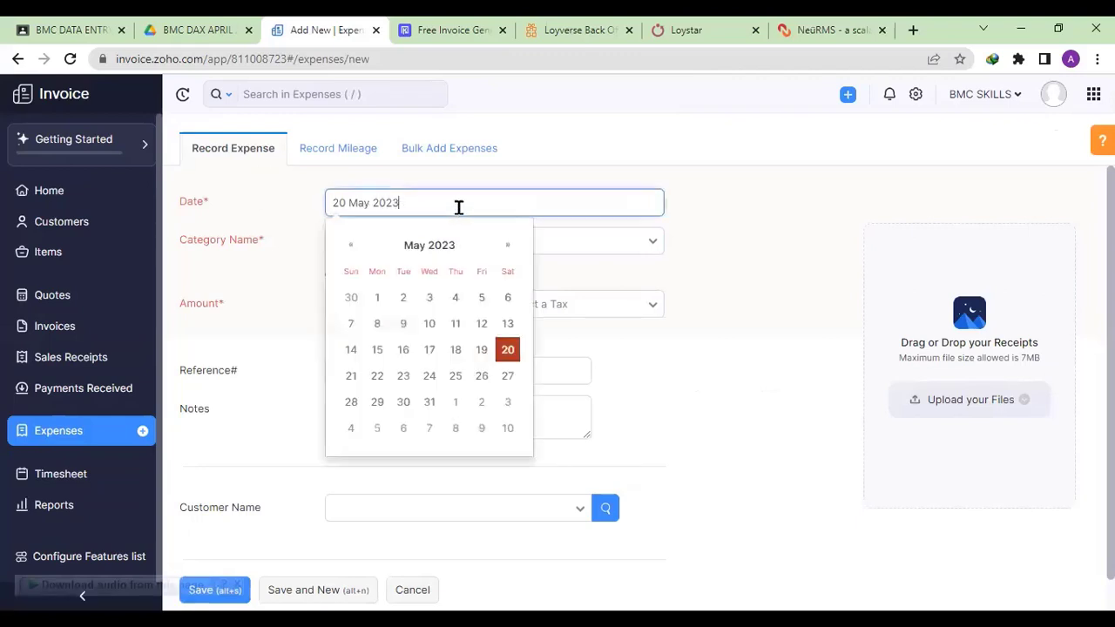
left_click(581, 247)
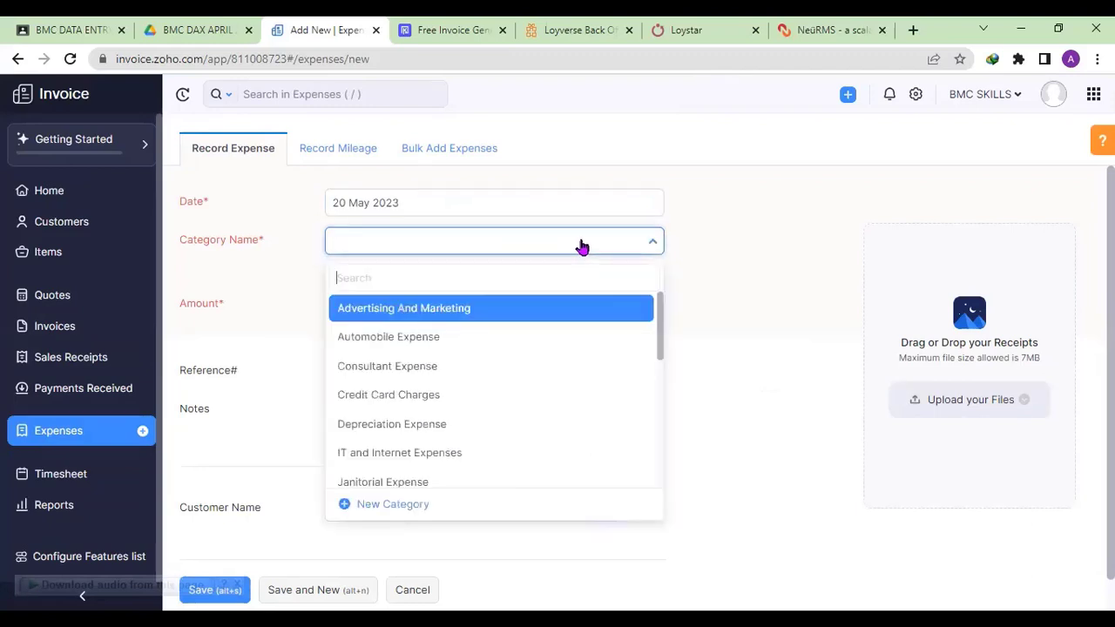
left_click(439, 319)
left_click(410, 309)
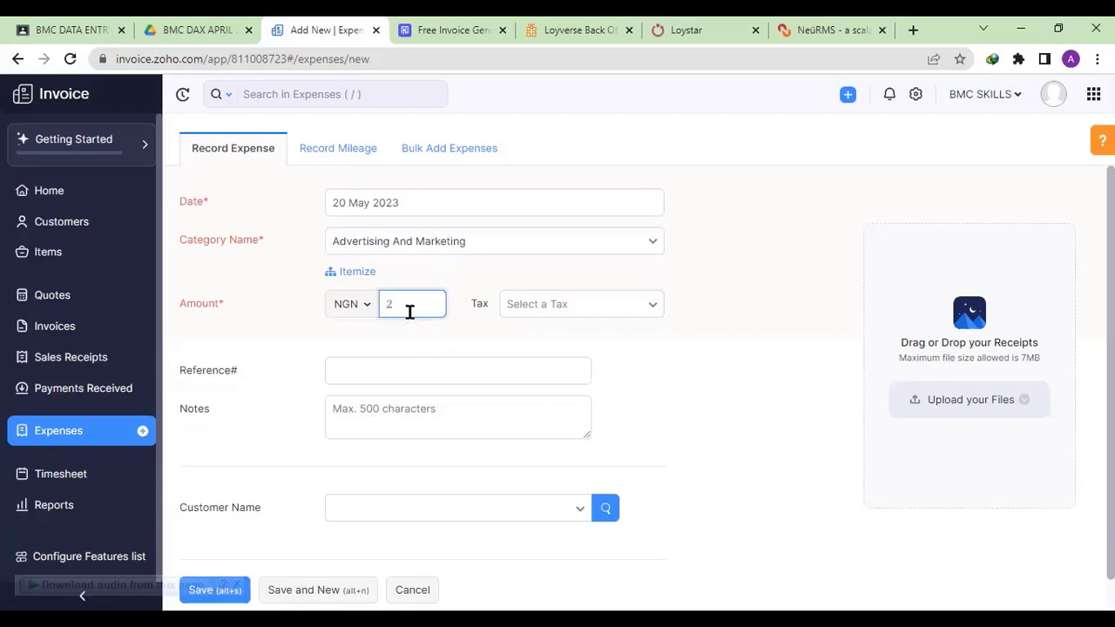
type("2000")
left_click(604, 316)
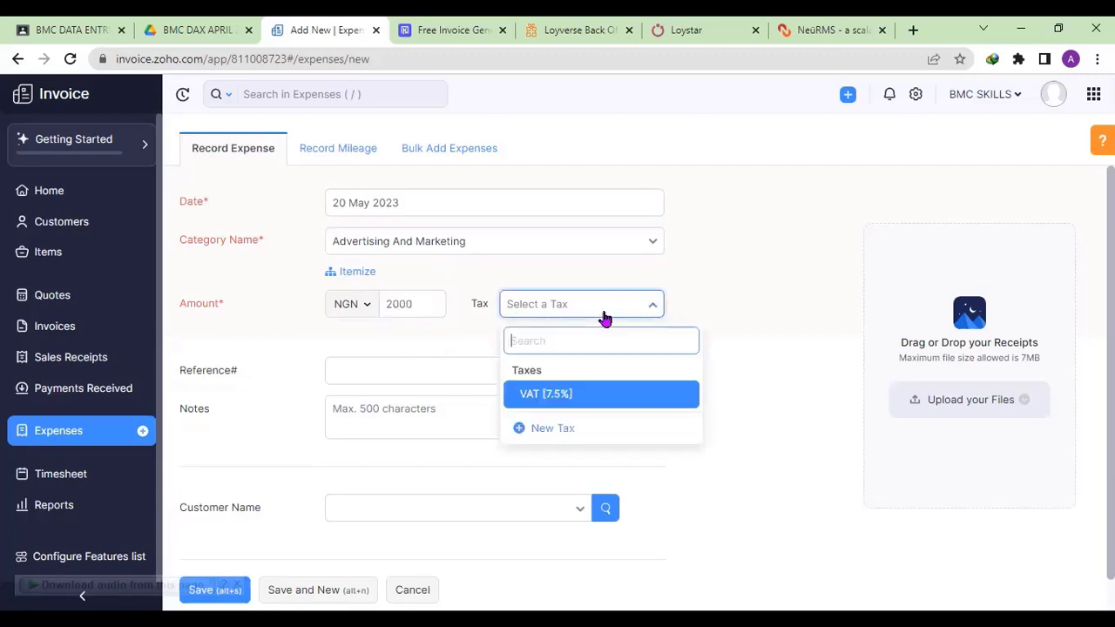
left_click(603, 315)
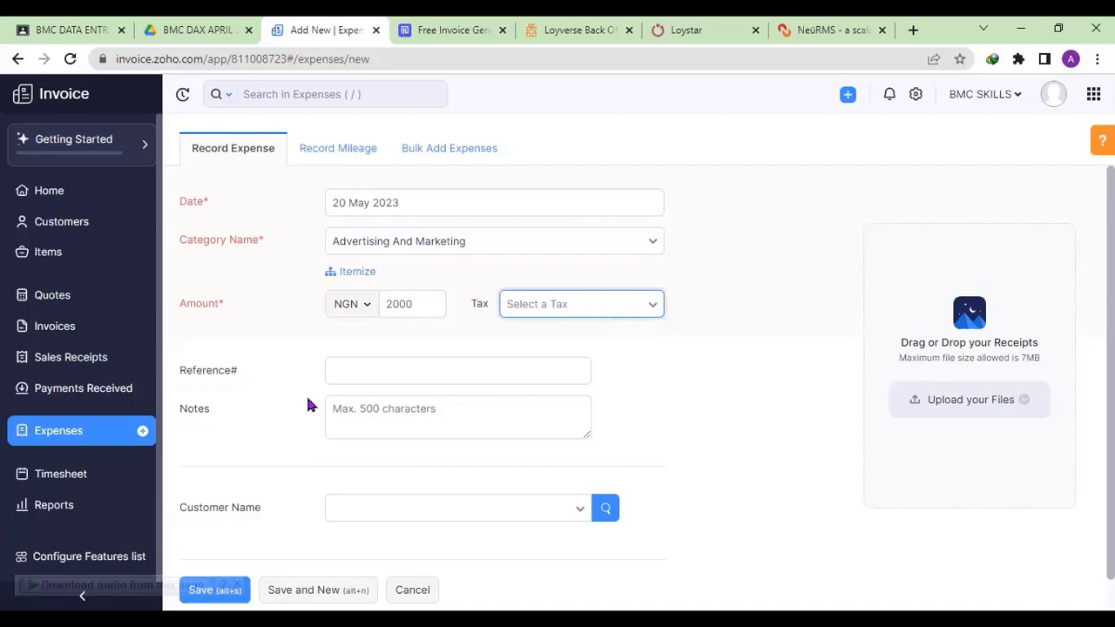
key("Tab")
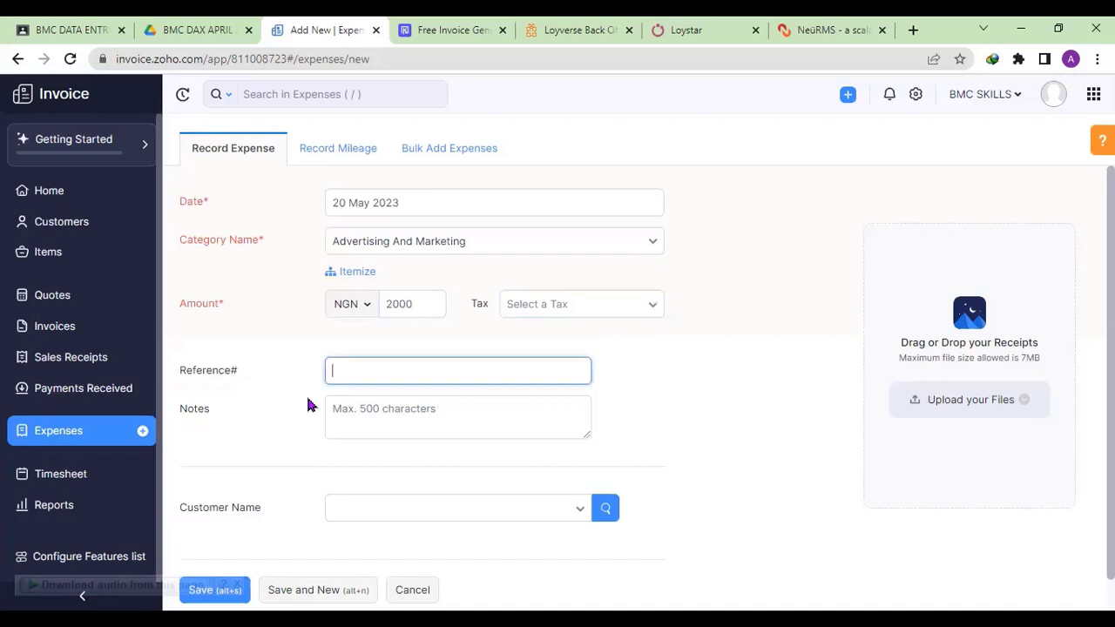
left_click(391, 416)
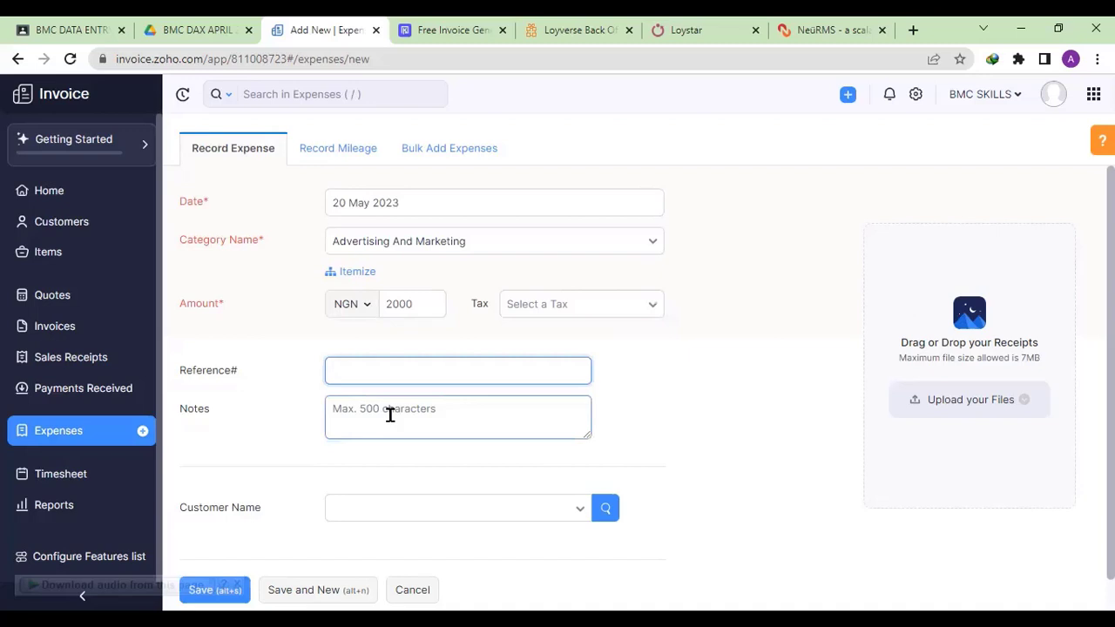
Step: Assign the expense to the customer AJASCO LTD as non-billable with no project, and save it
left_click(495, 520)
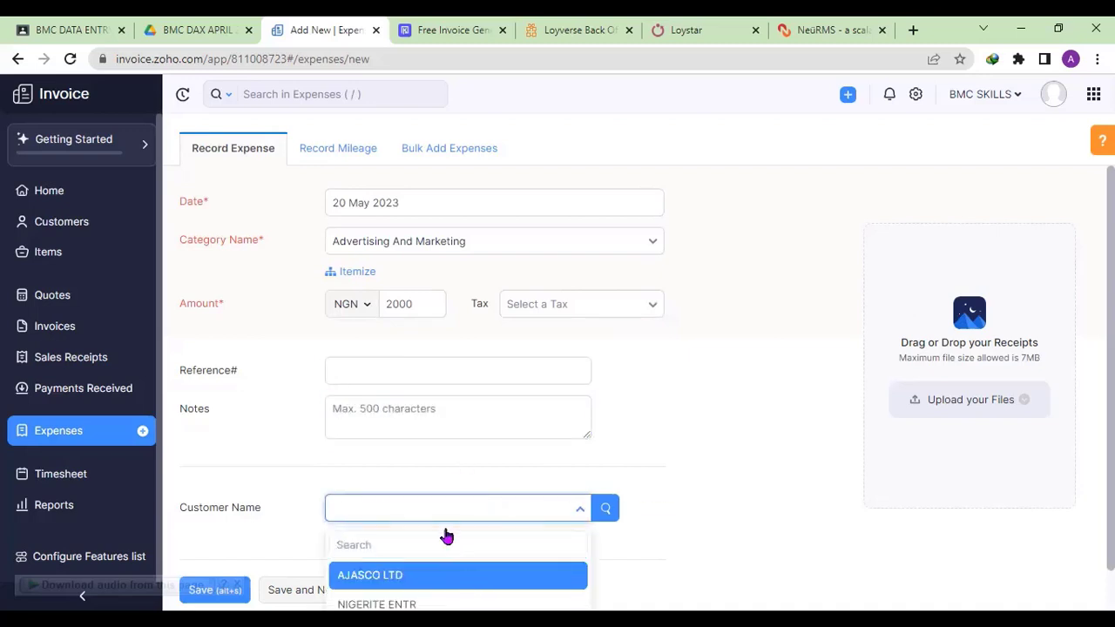
key("Return")
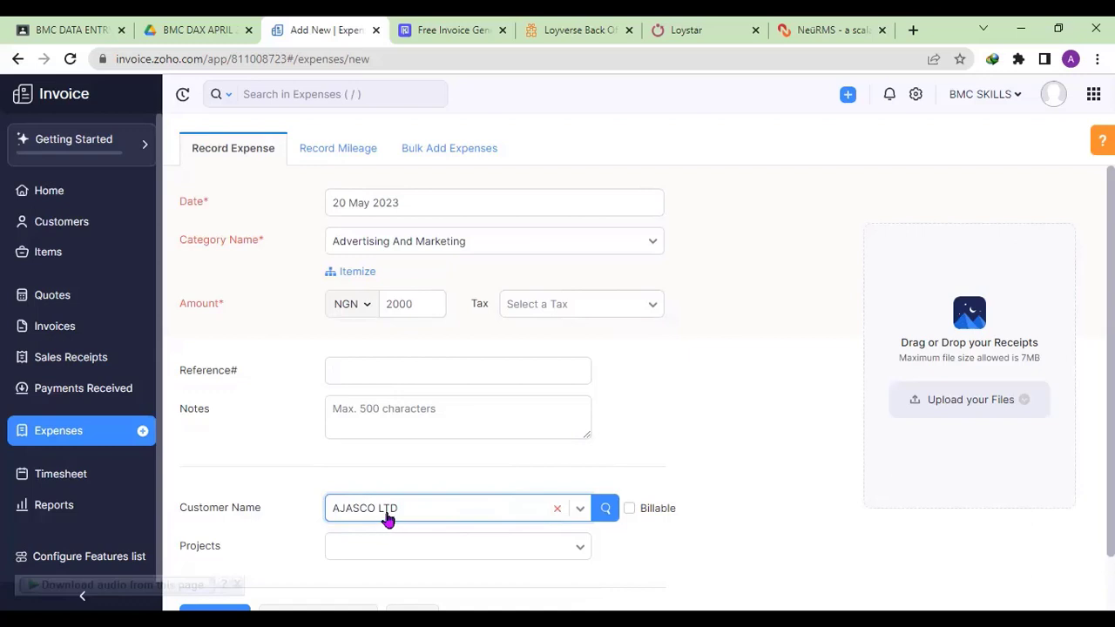
left_click(630, 511)
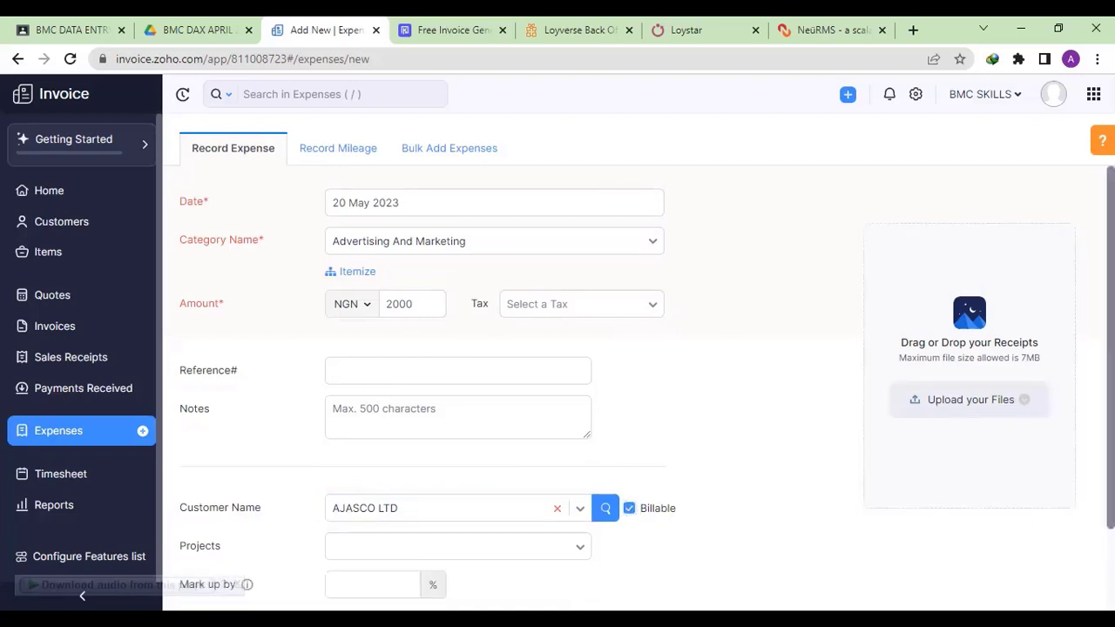
scroll(636, 366, "down", 1)
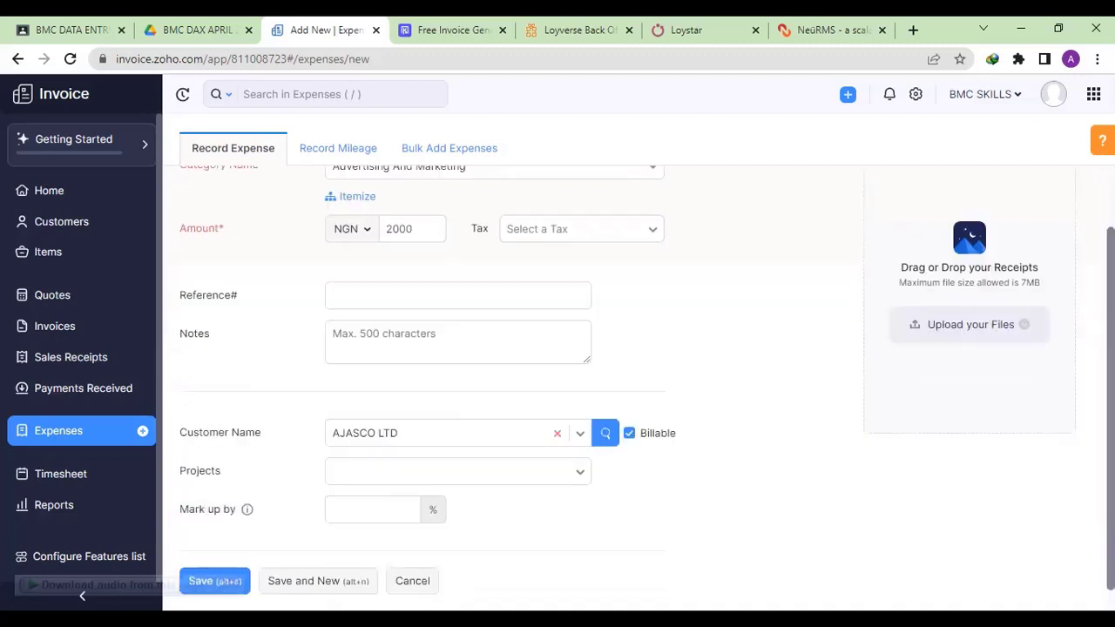
left_click(629, 434)
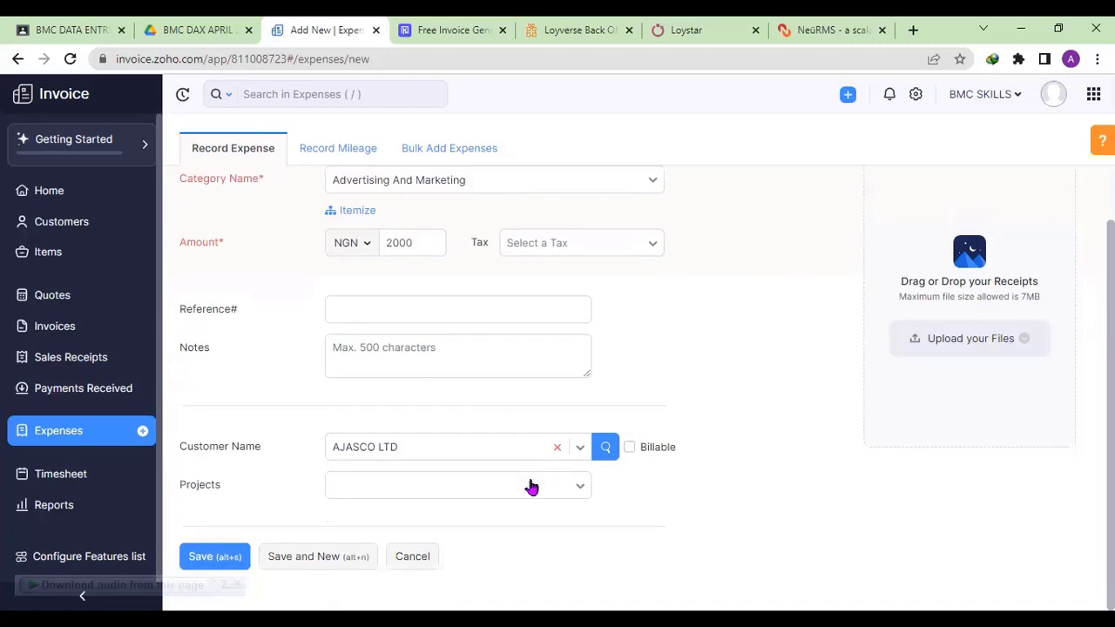
left_click(547, 486)
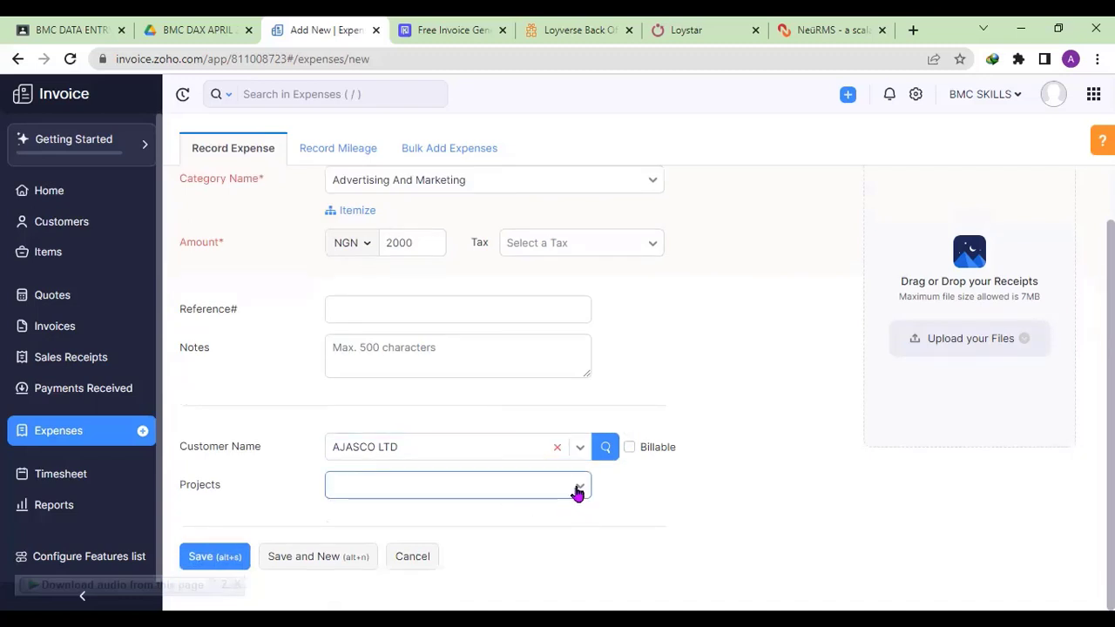
left_click(576, 492)
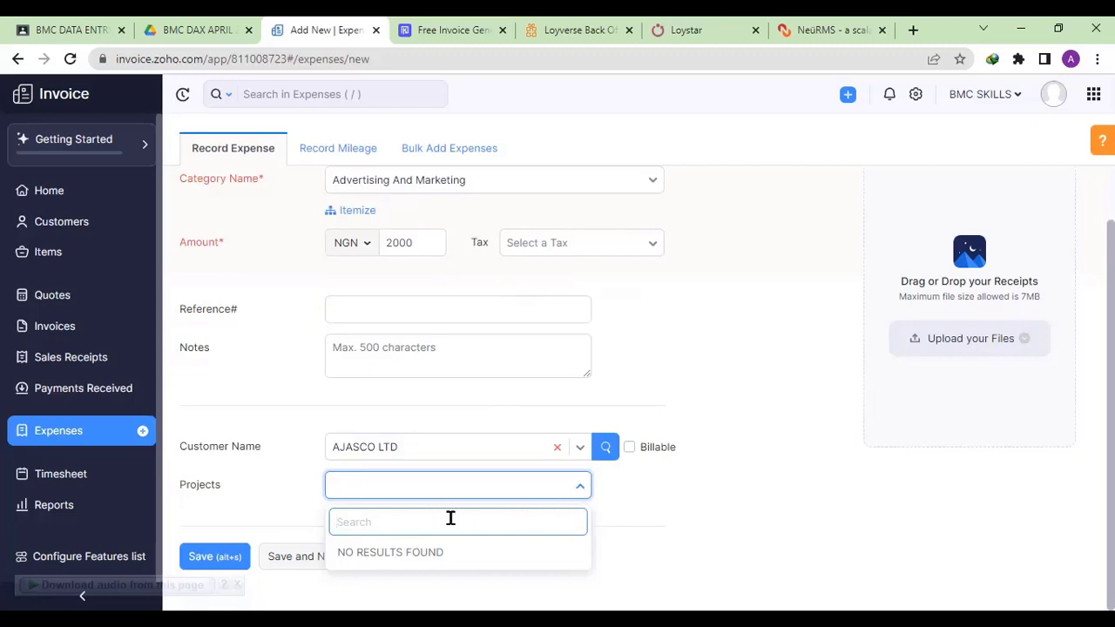
left_click(576, 492)
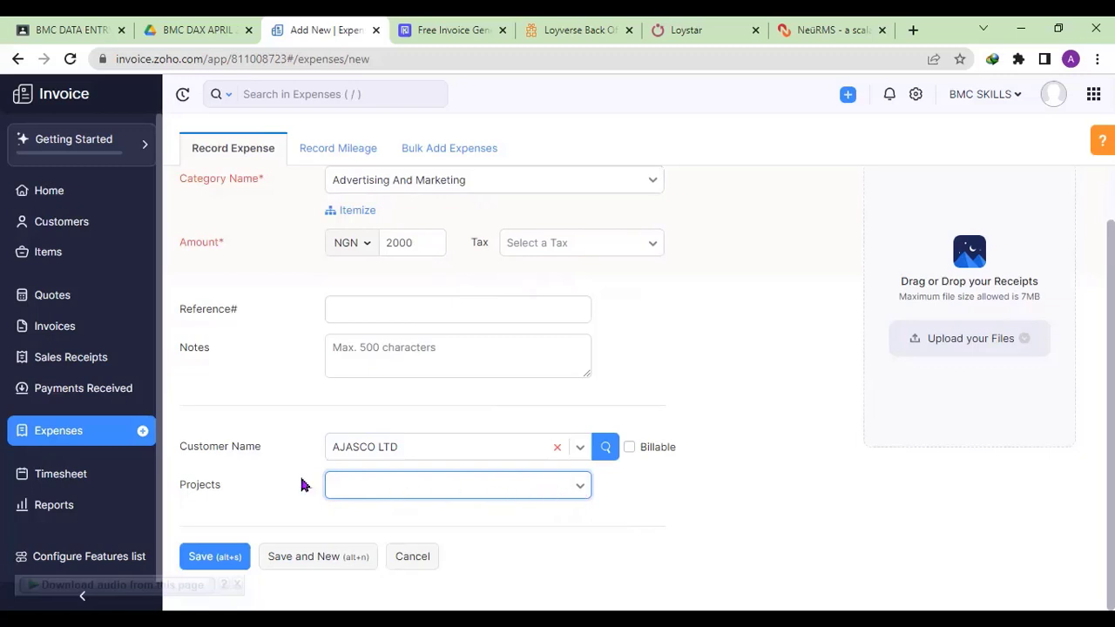
left_click(216, 562)
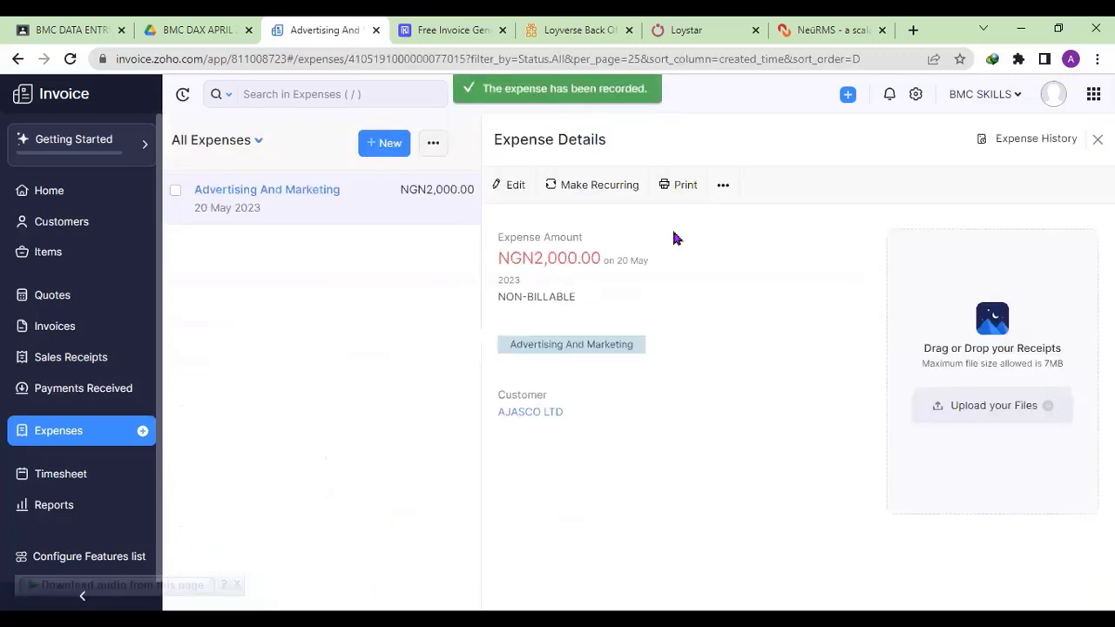
Step: Start another expense in the Automobile Expense category with an amount of NGN 1000
left_click(383, 145)
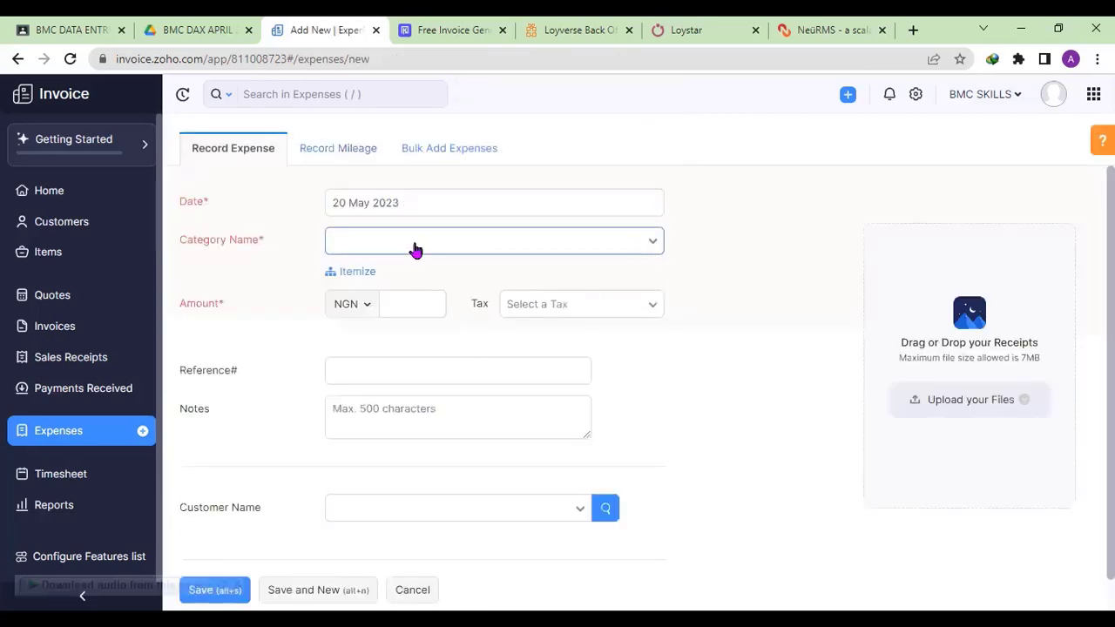
left_click(418, 244)
key("Down")
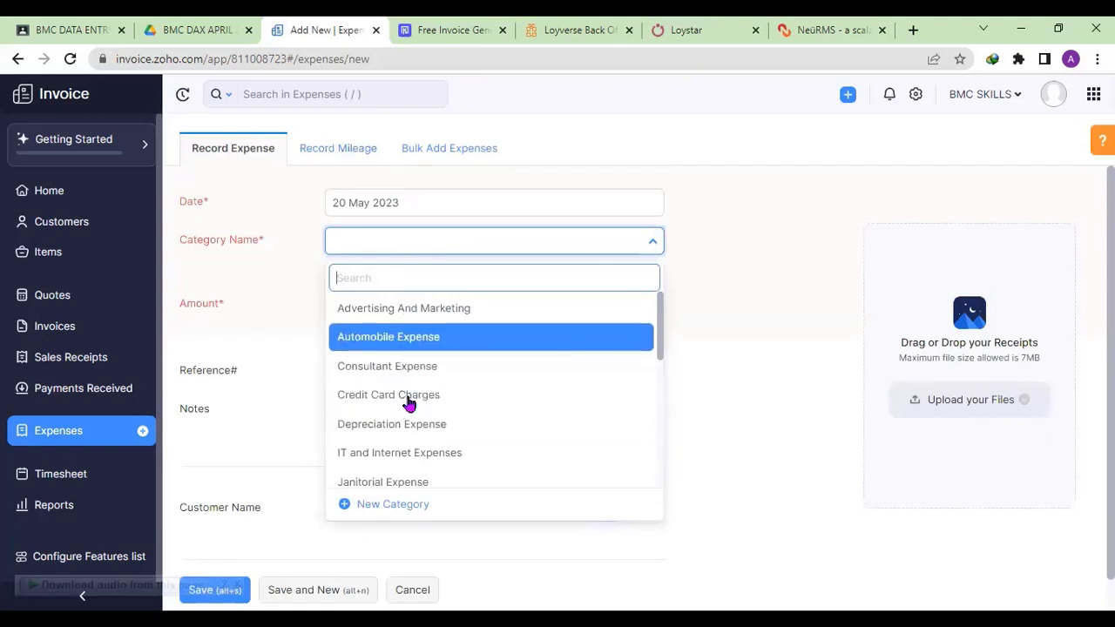
key("Return")
left_click(415, 297)
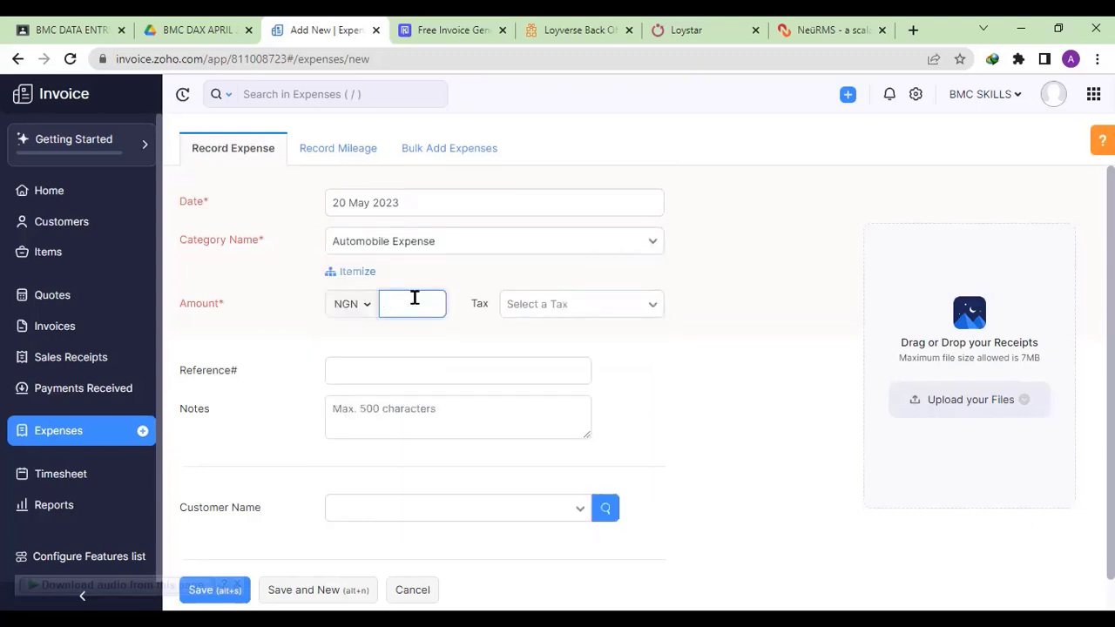
type("1000")
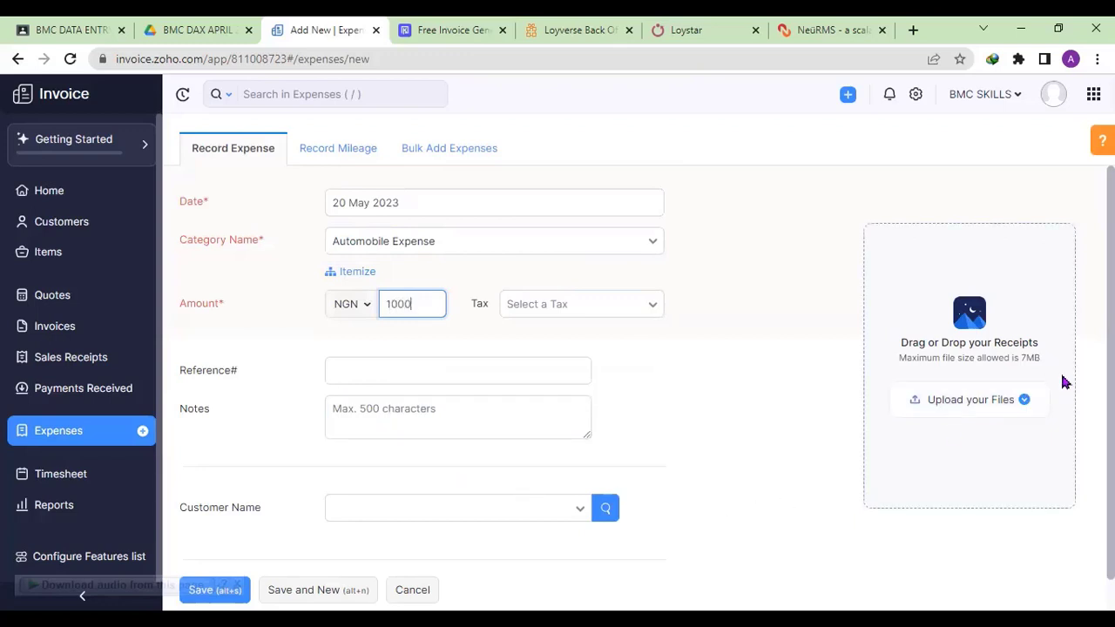
left_click(970, 399)
scroll(727, 306, "down", 1)
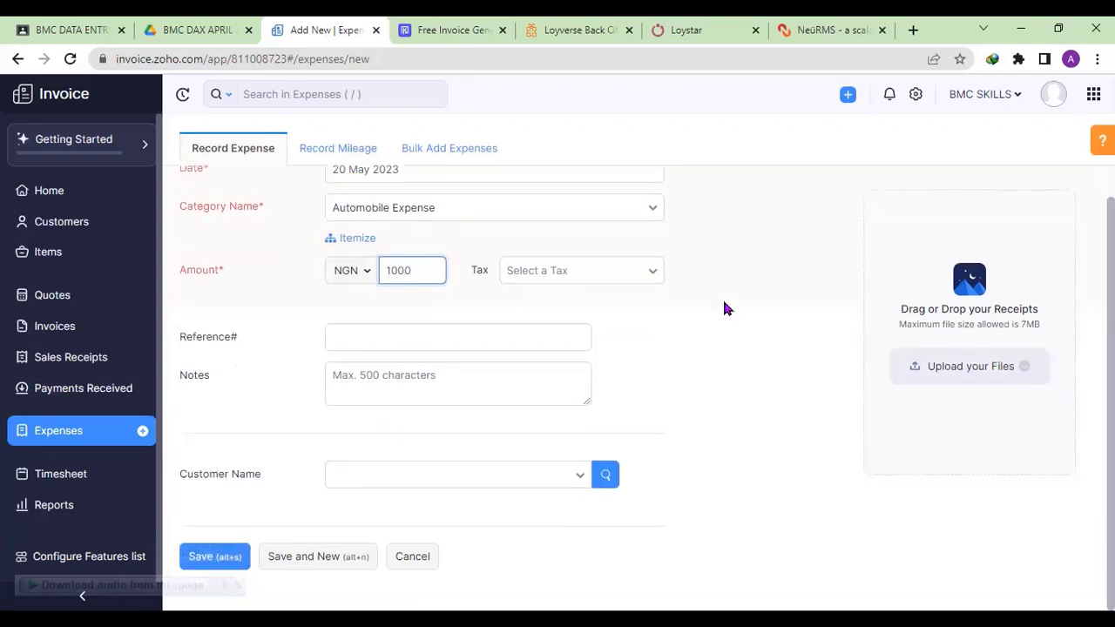
Step: Save the Automobile Expense record without attaching a receipt and return to the full expense list
left_click(939, 400)
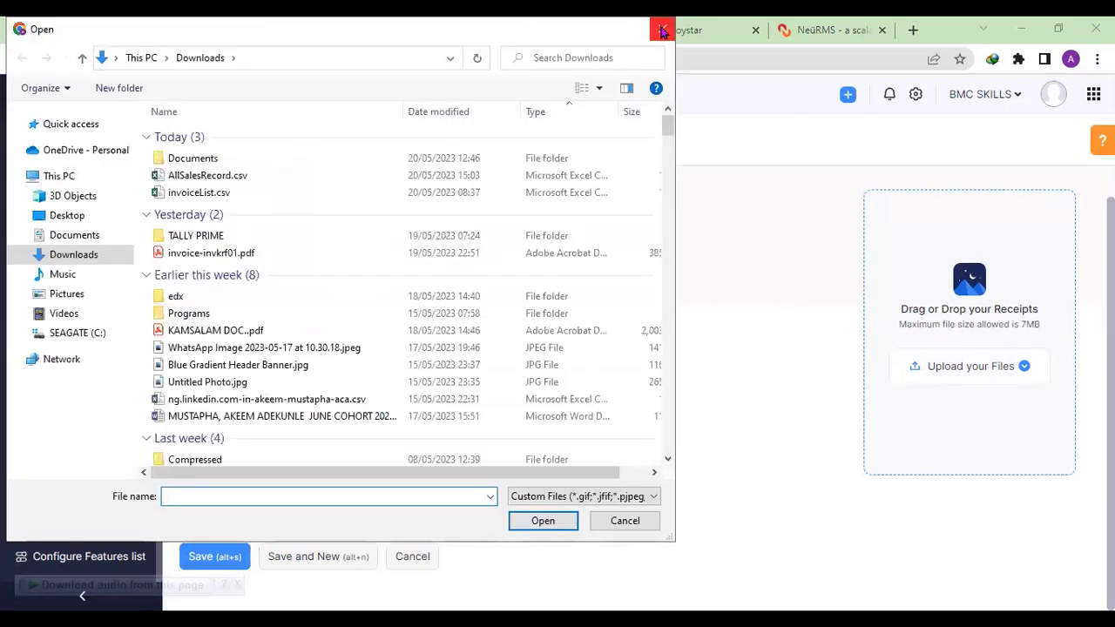
key("Escape")
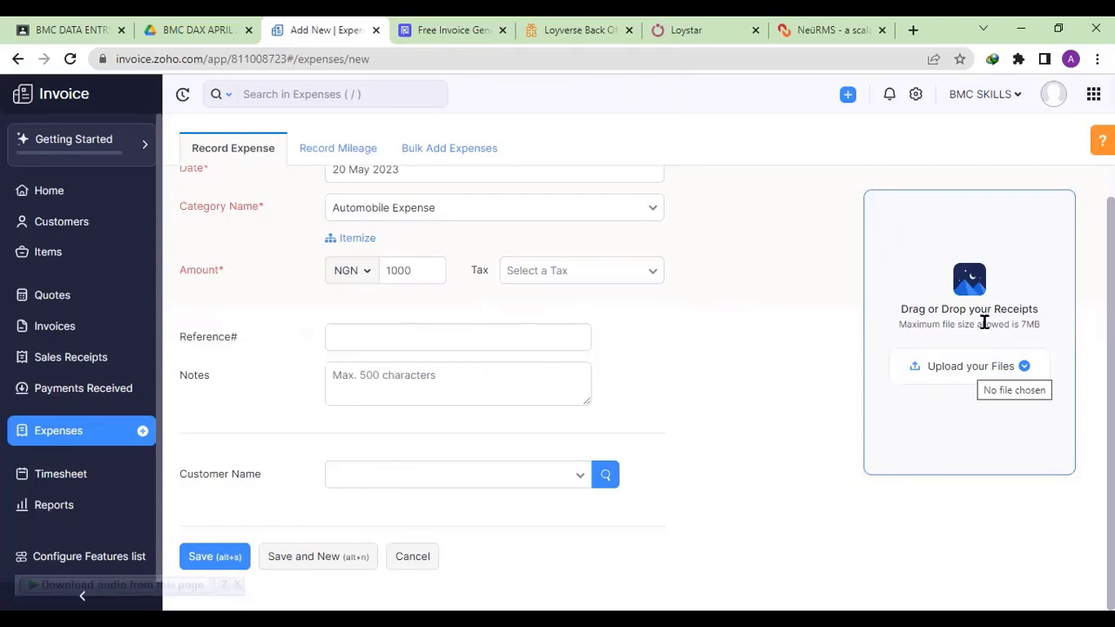
left_click(210, 562)
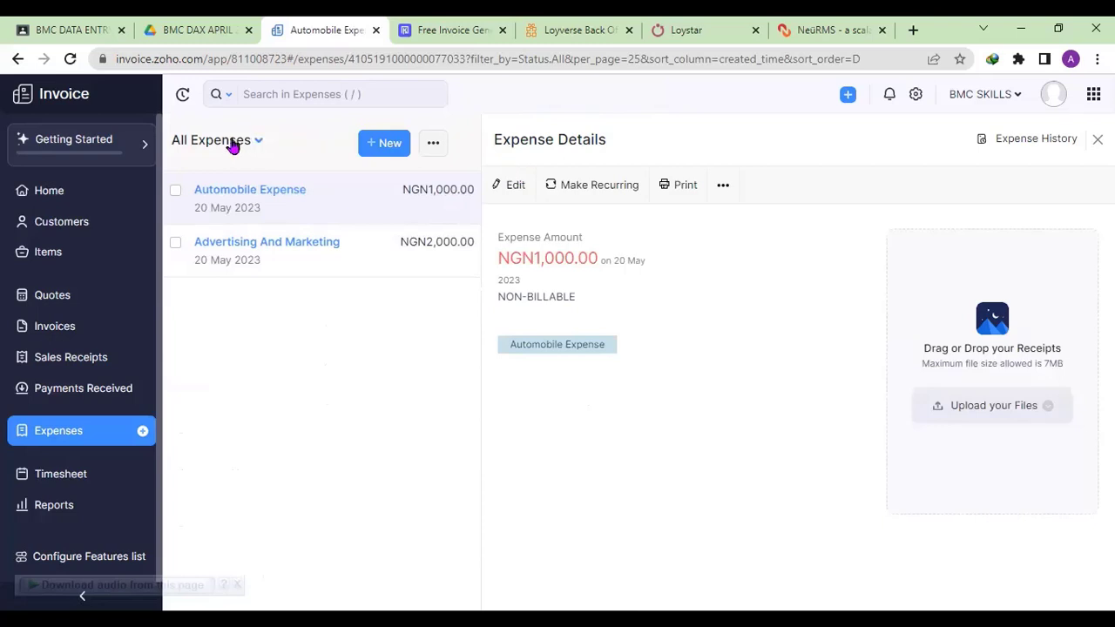
left_click(79, 433)
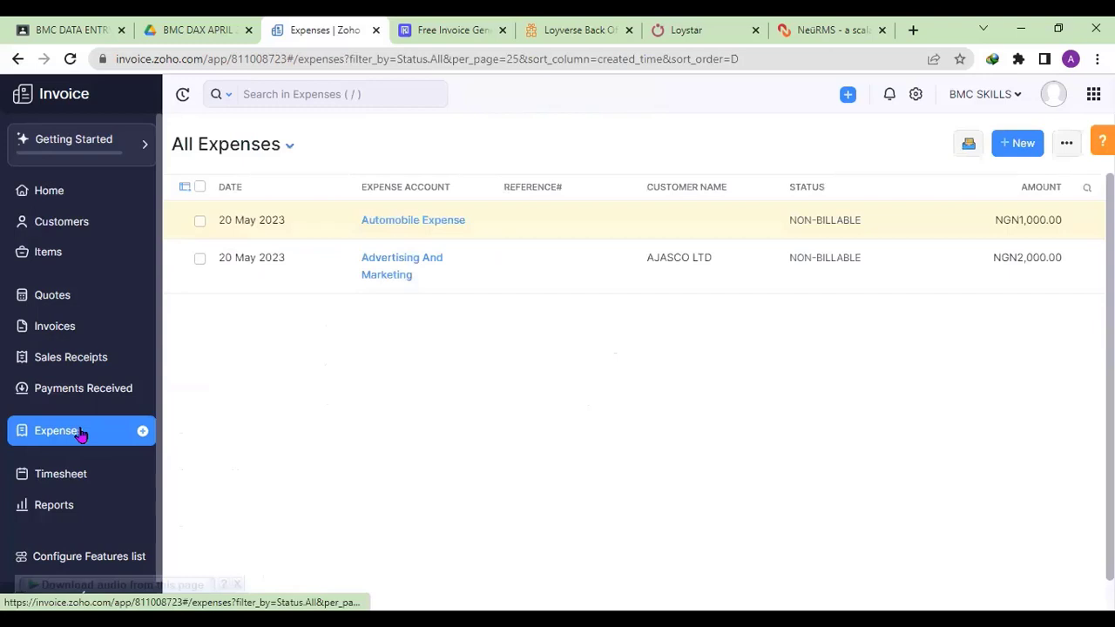
Step: Start adding expenses in bulk and set the first row's date to 19 May 2023
left_click(1019, 145)
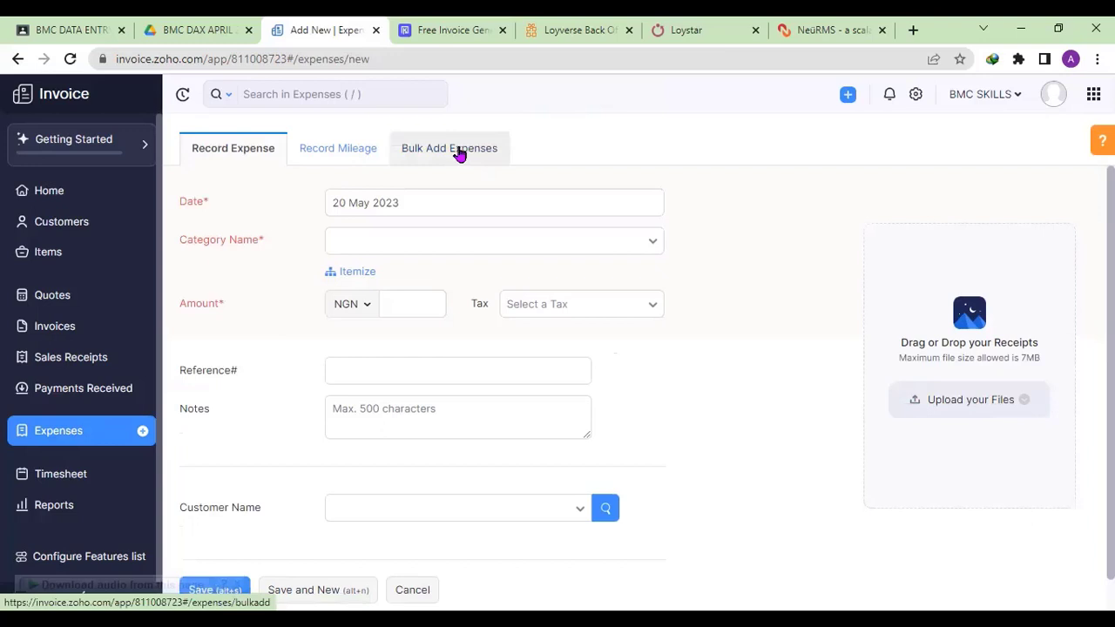
left_click(462, 151)
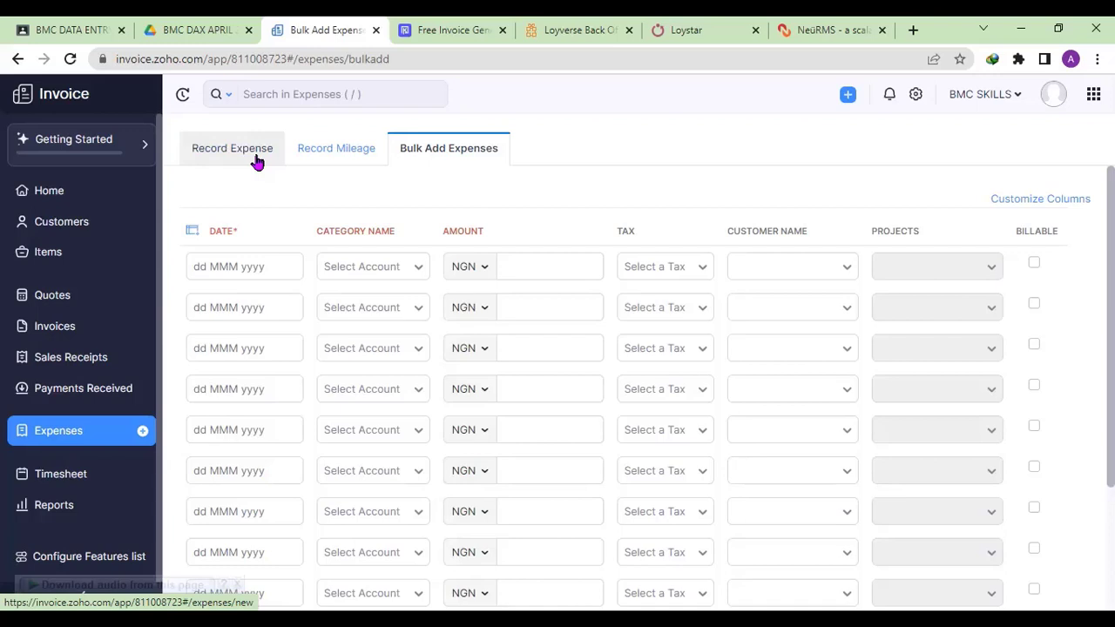
left_click(281, 260)
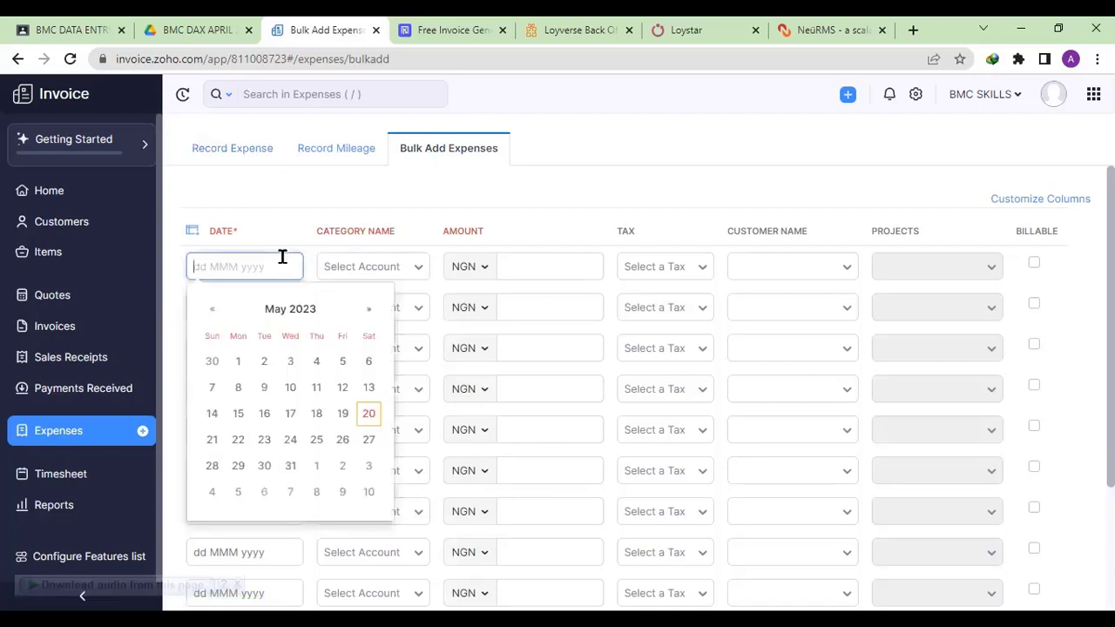
left_click(345, 415)
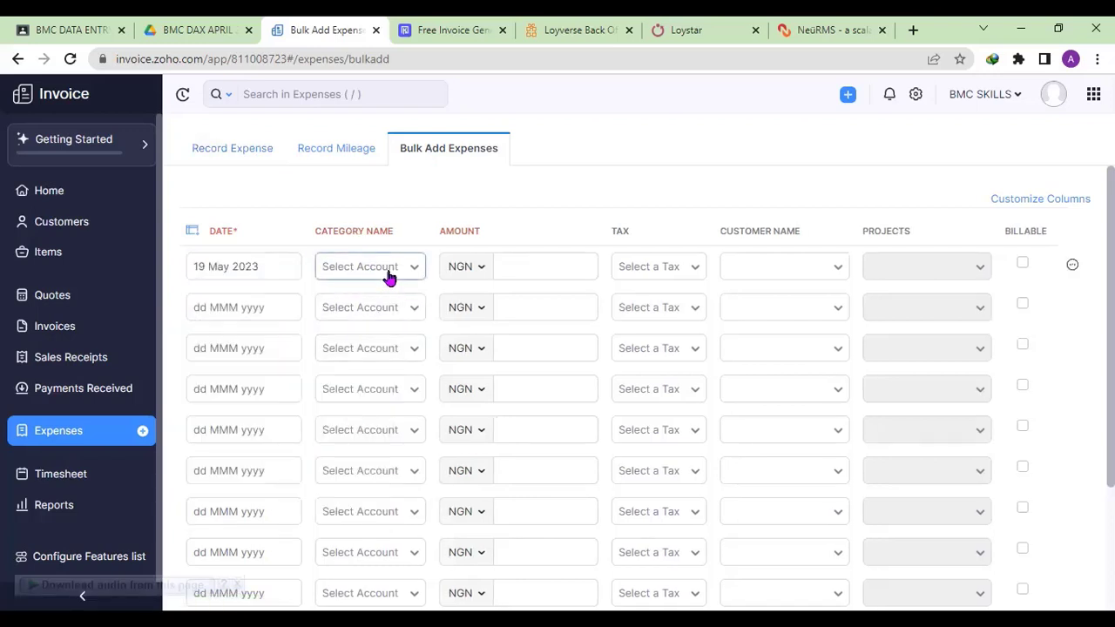
Step: Set the first bulk row's category to Transportation expenses and its amount to NGN 200
left_click(389, 277)
key("Down")
key("Down")
key("Down")
key("Down")
key("Down")
key("Down")
key("Down")
key("Down")
key("Down")
key("Down")
key("Down")
key("Down")
key("Down")
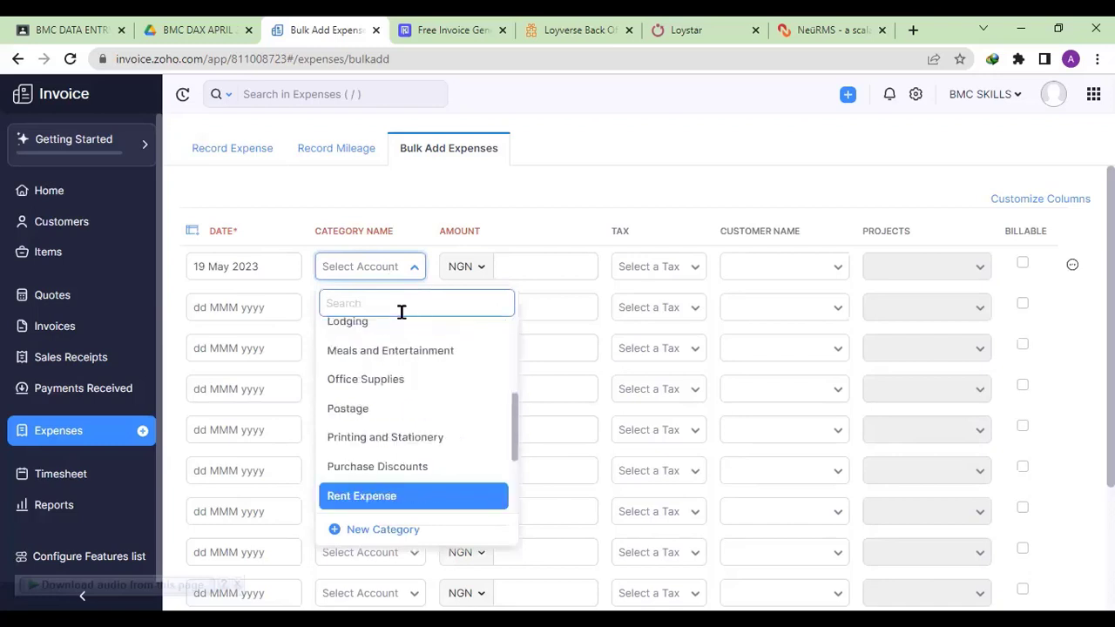
key("Down")
key("Down")
key("Down")
key("Down")
key("Down")
key("Up")
key("Return")
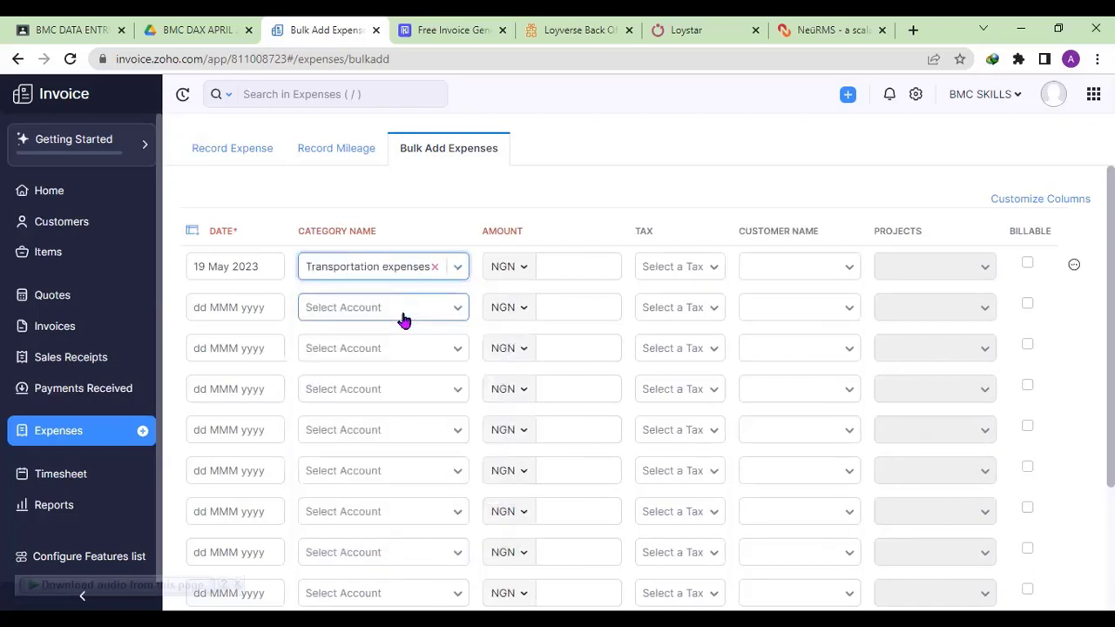
left_click(571, 264)
type("200")
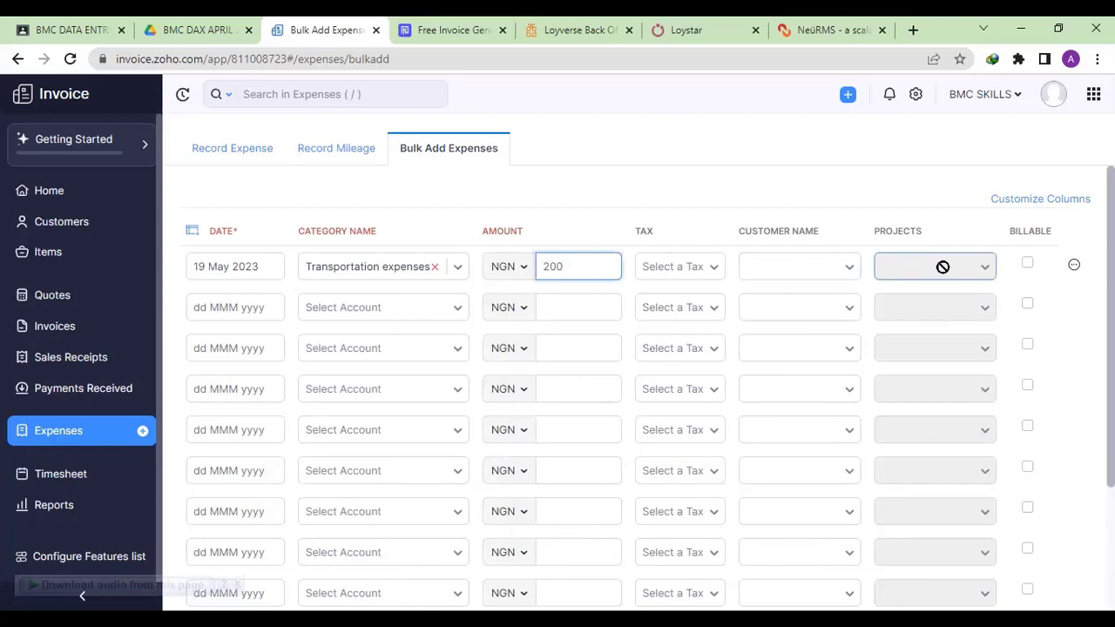
key("Tab")
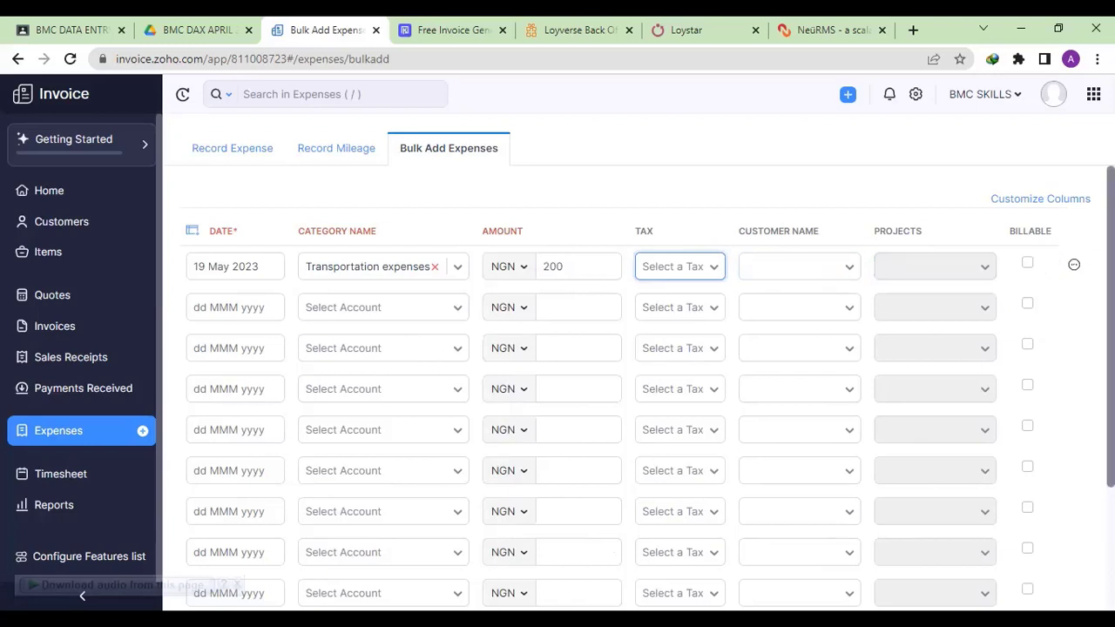
Step: Fill the second bulk row with date 20 May 2023, category Consultant Expense and amount NGN 10000, leaving the tax unselected
left_click(267, 302)
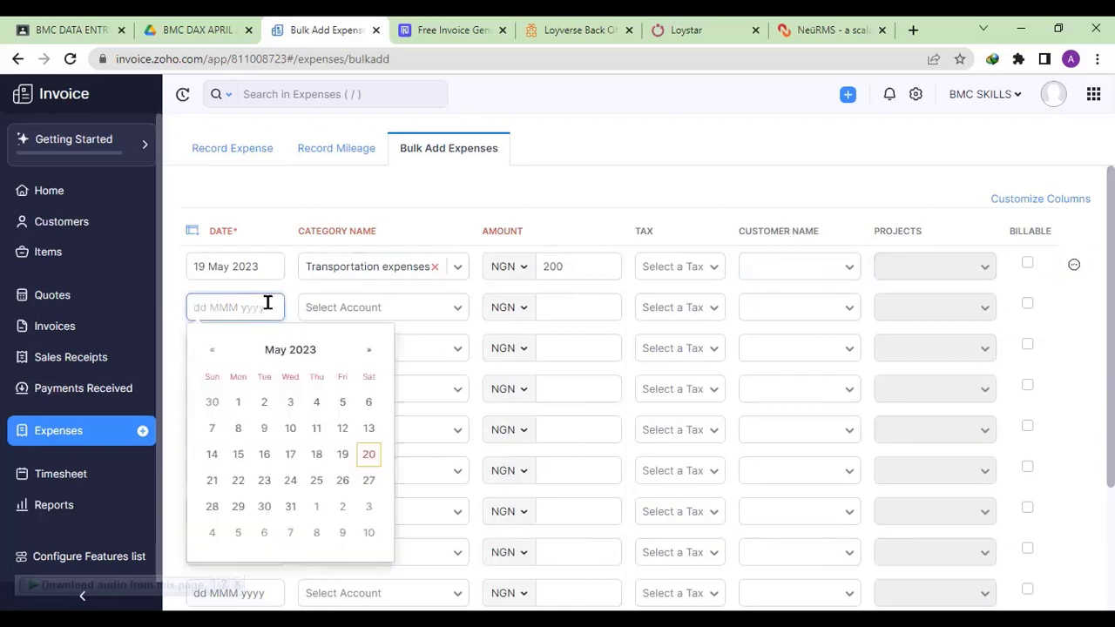
left_click(368, 454)
left_click(398, 307)
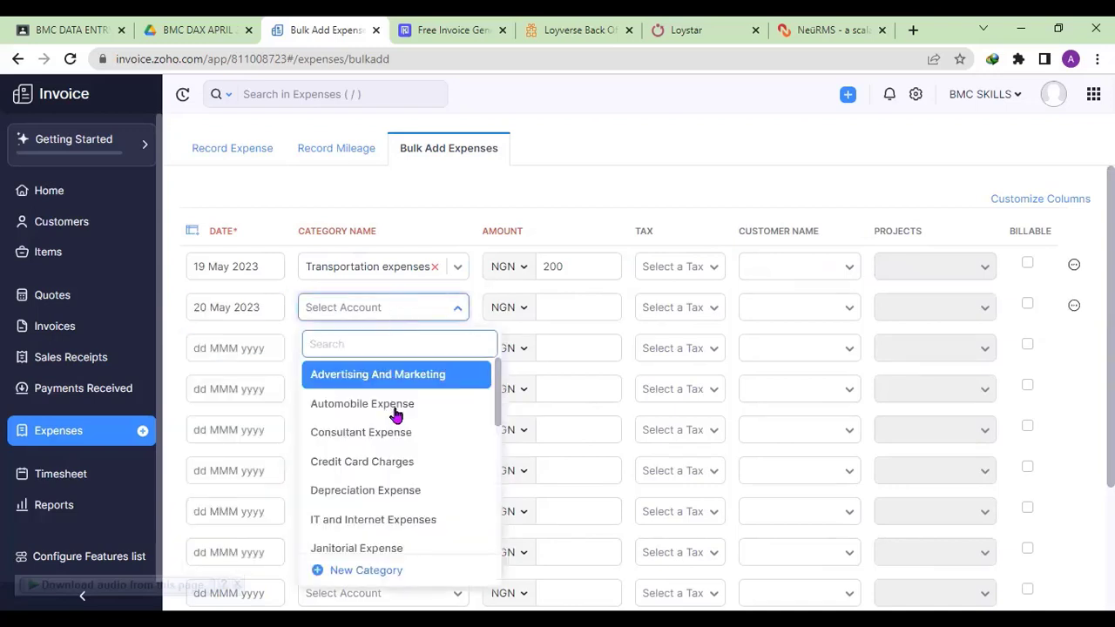
left_click(383, 434)
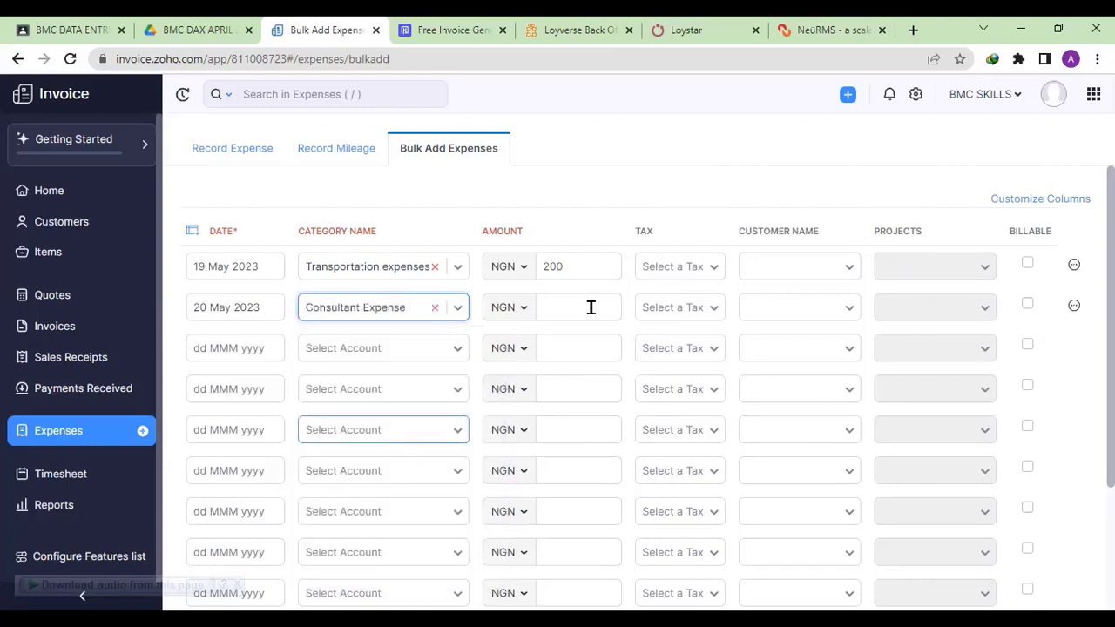
left_click(589, 307)
type("10000")
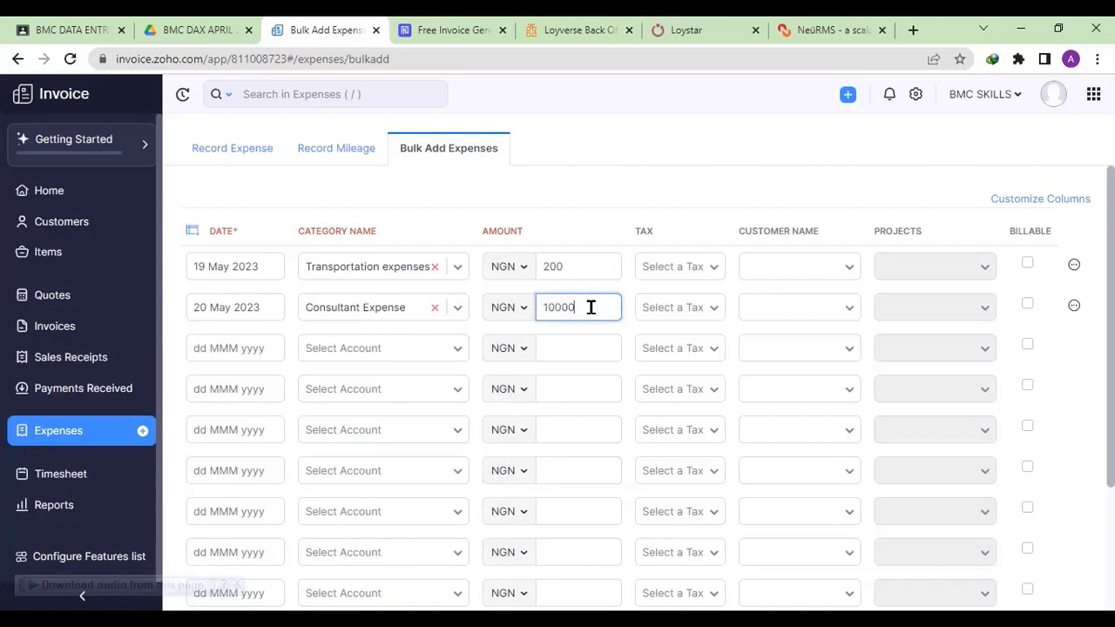
key("Tab")
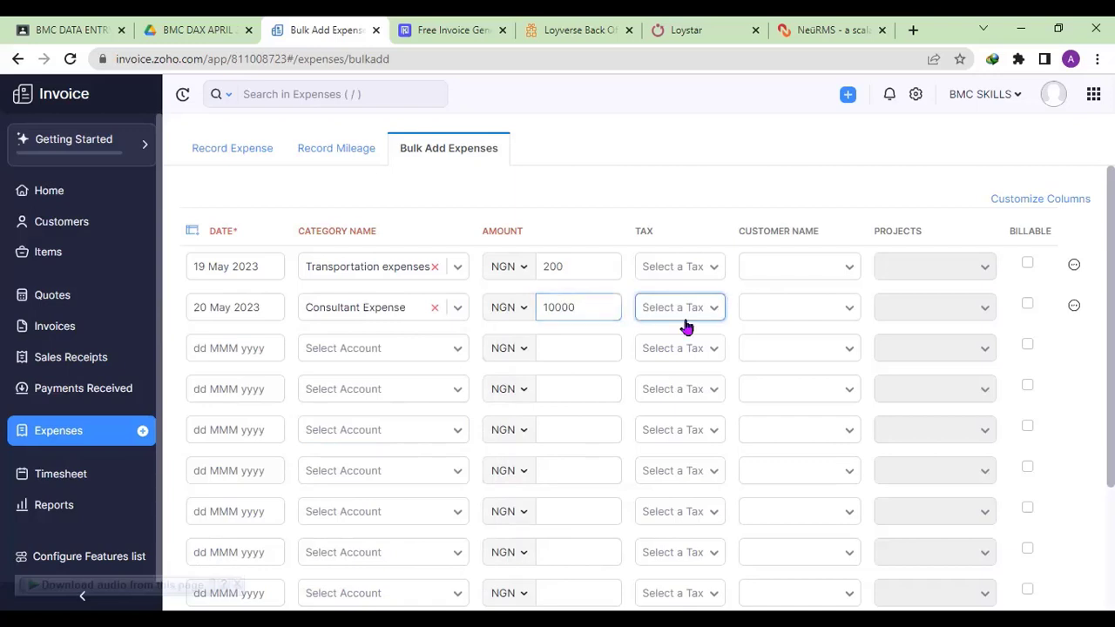
left_click(714, 313)
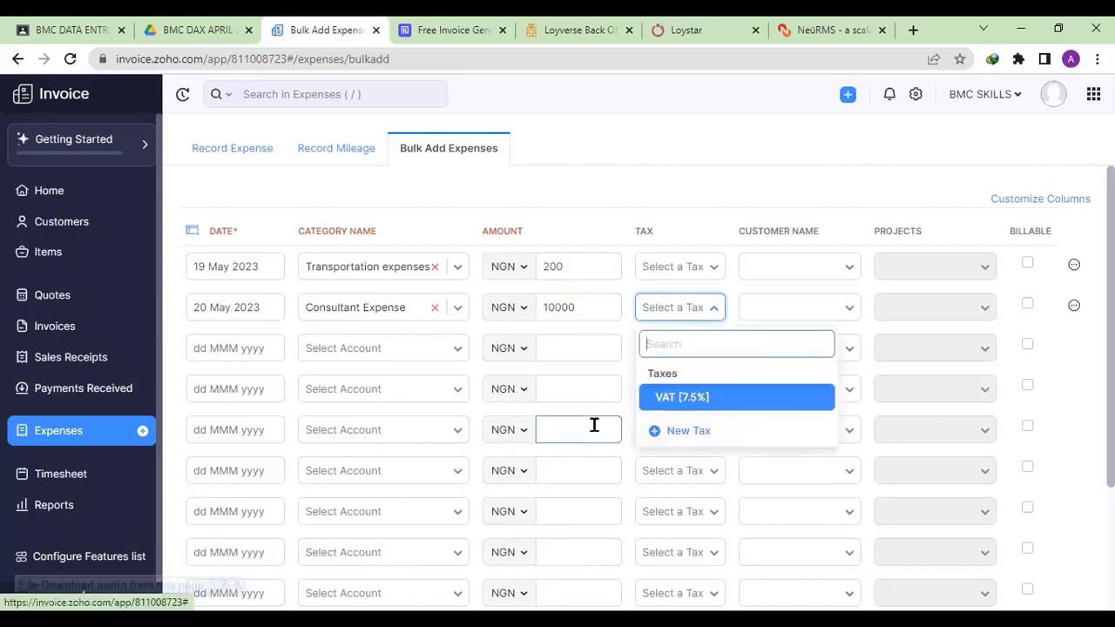
key("Tab")
Step: Fill the third bulk row with date 20 May 2023, category IT and Internet Expenses and amount NGN 12500
key("Tab")
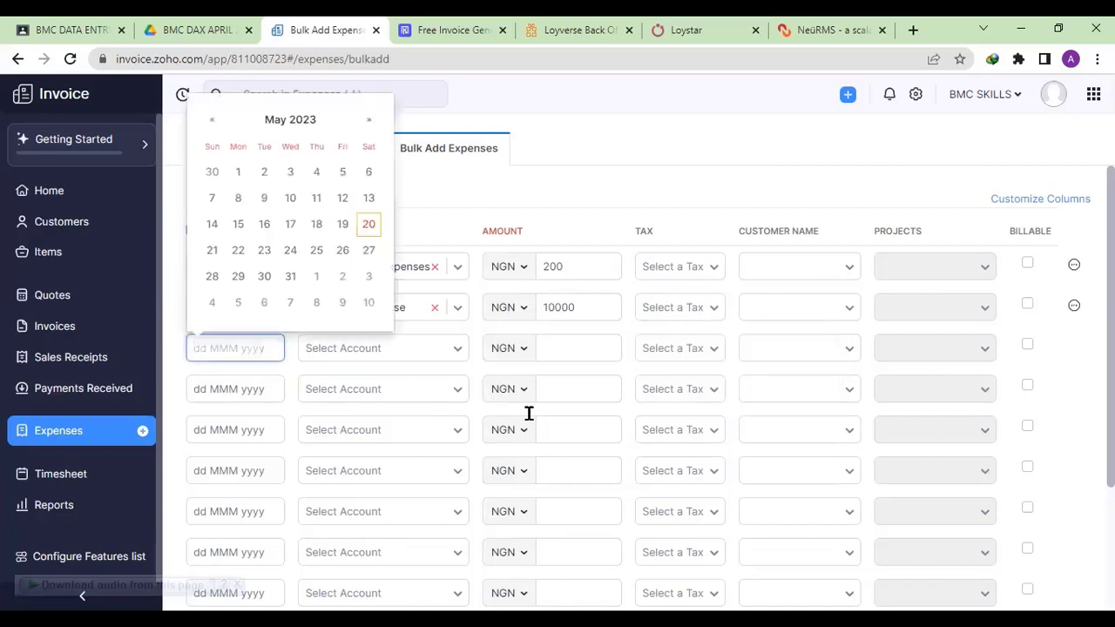
left_click(371, 224)
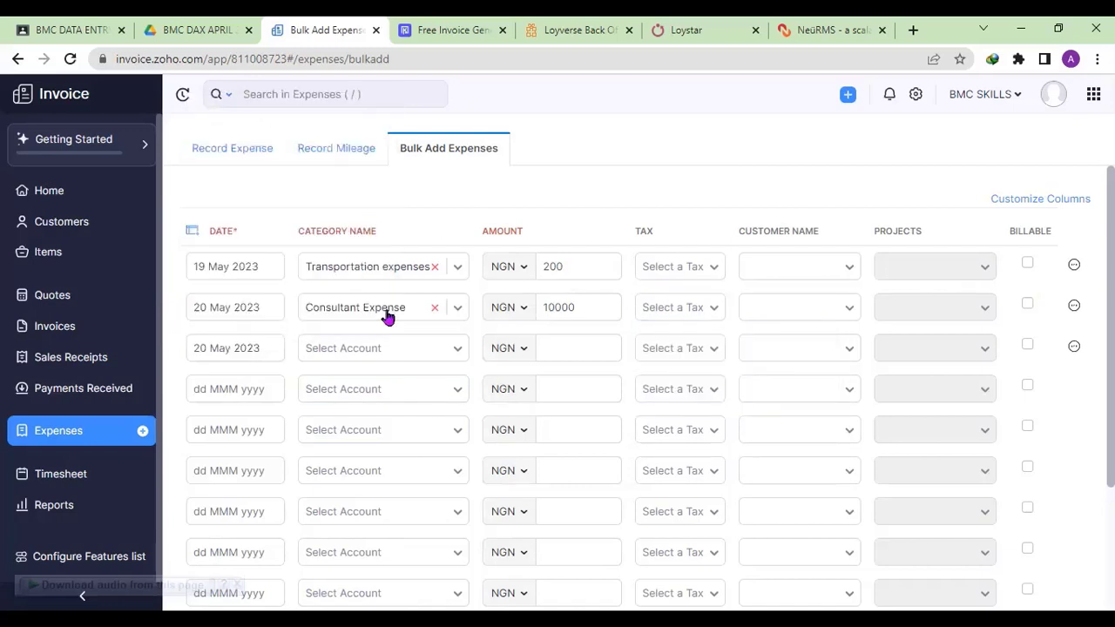
key("Tab")
key("Down")
key("Down")
key("Down")
key("Down")
key("Down")
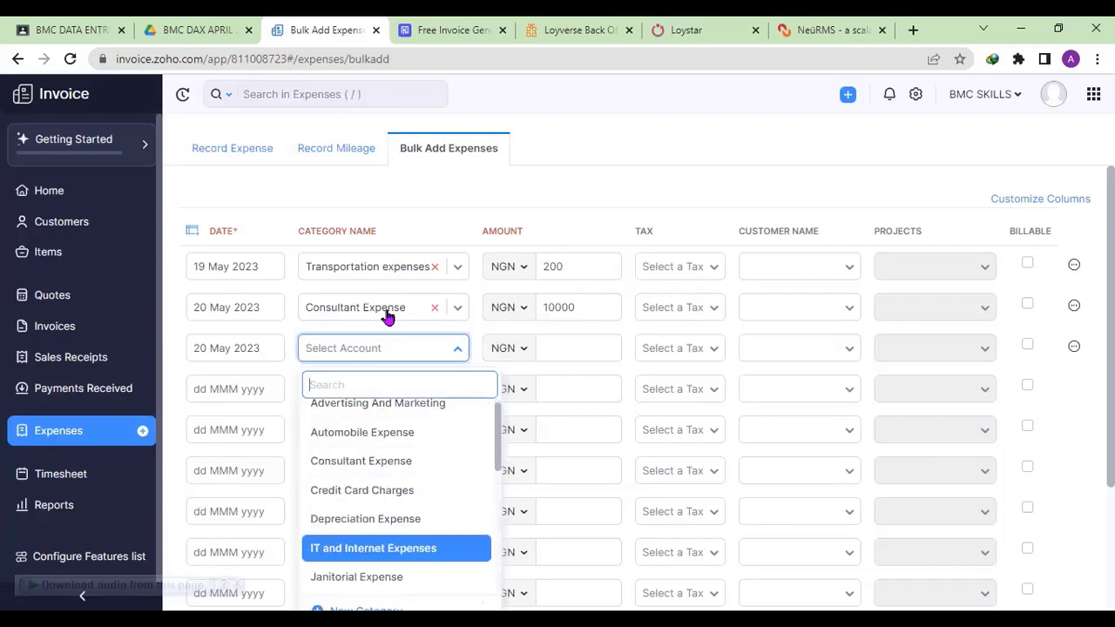
key("Return")
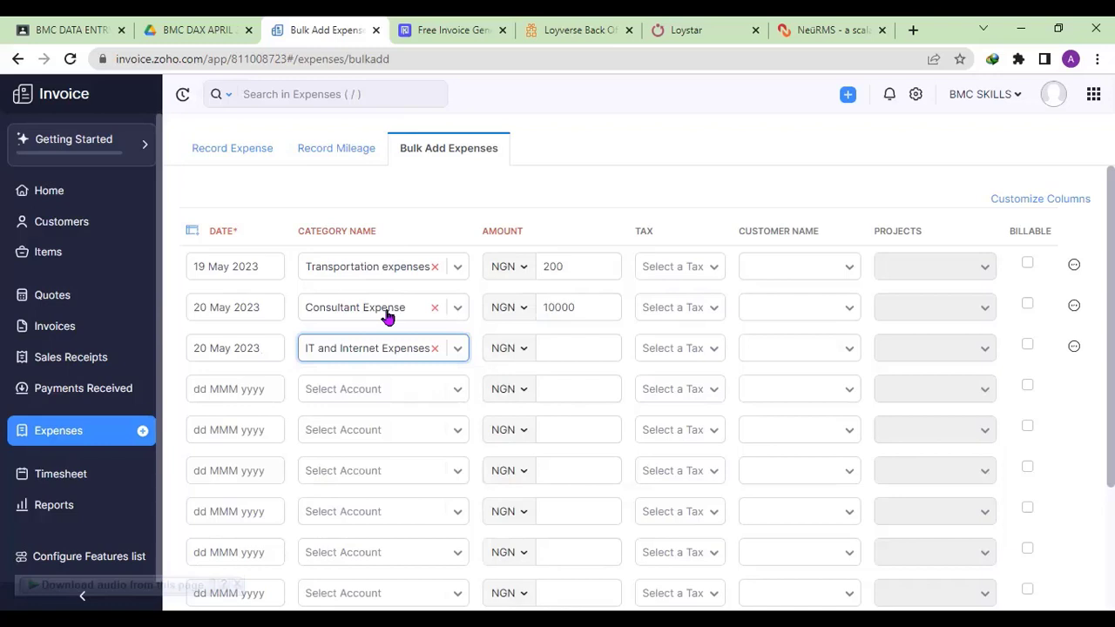
key("Tab")
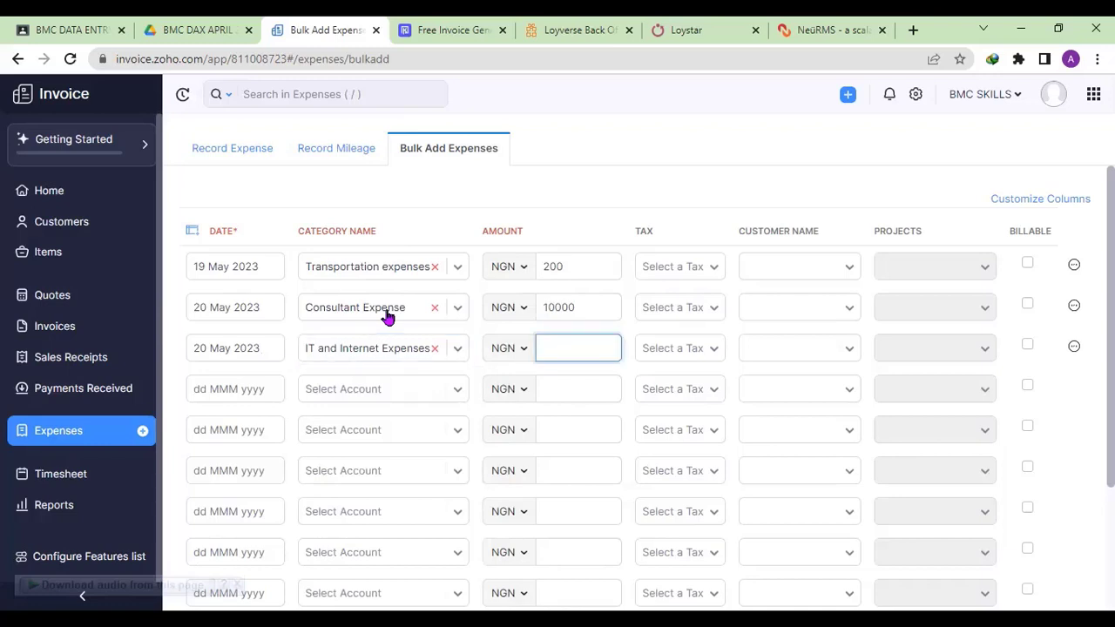
type("12500")
key("Tab")
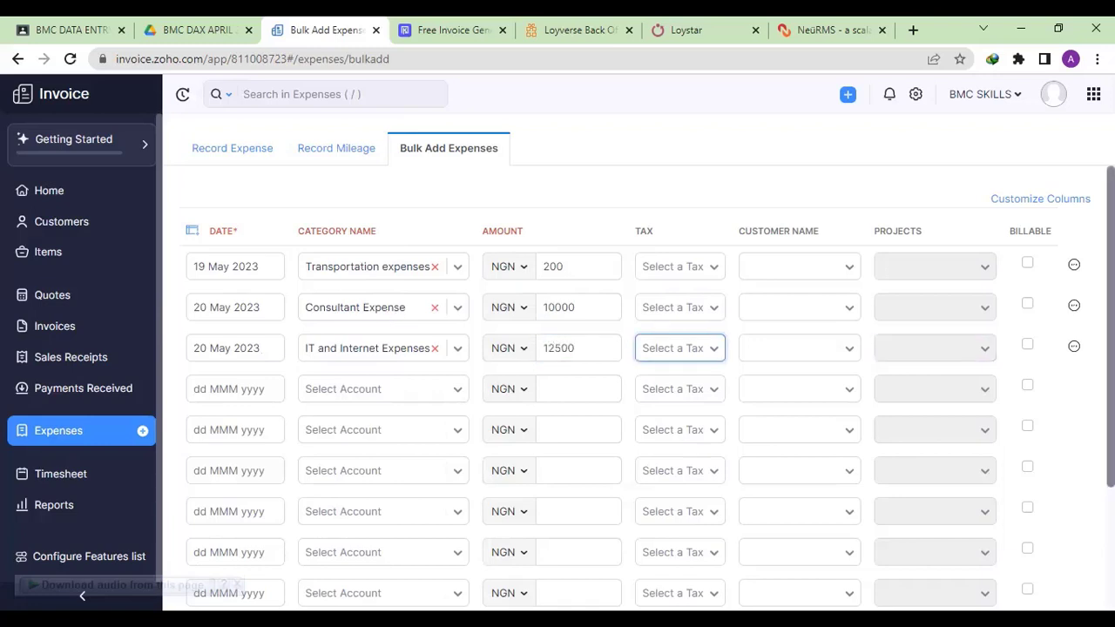
Step: Save the bulk expenses and review the sorting, import and export options of the expense list
scroll(635, 392, "down", 3)
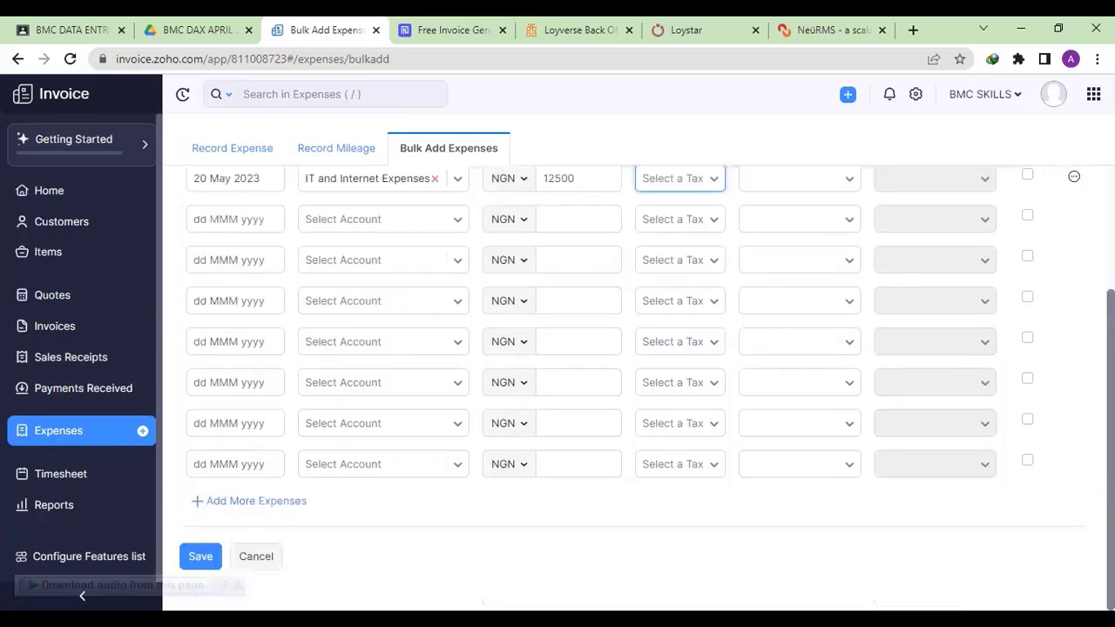
left_click(199, 558)
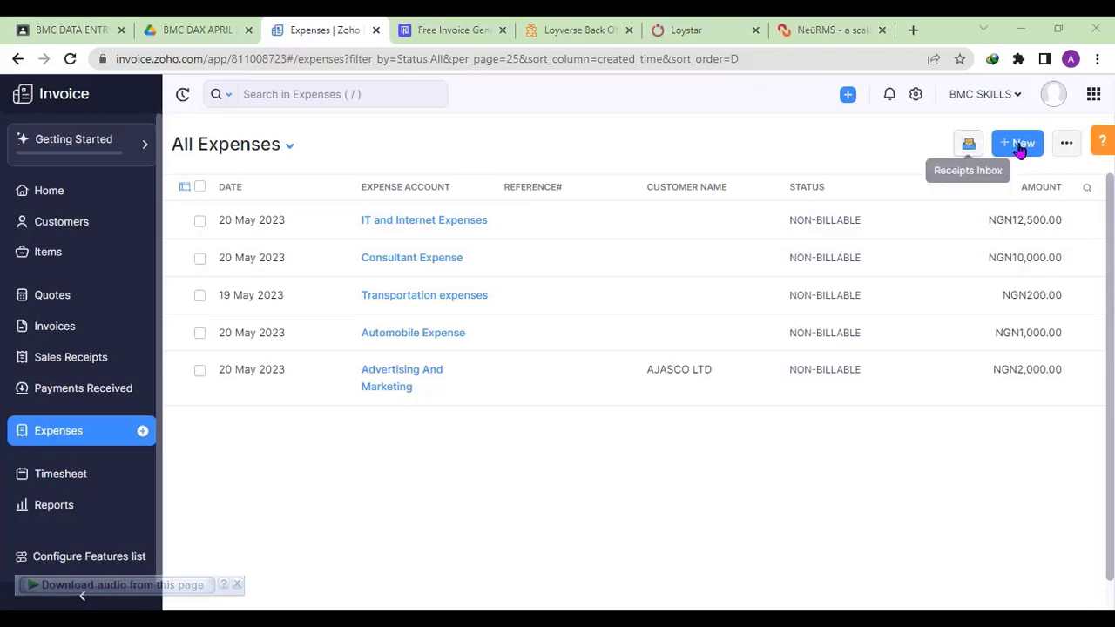
left_click(1065, 145)
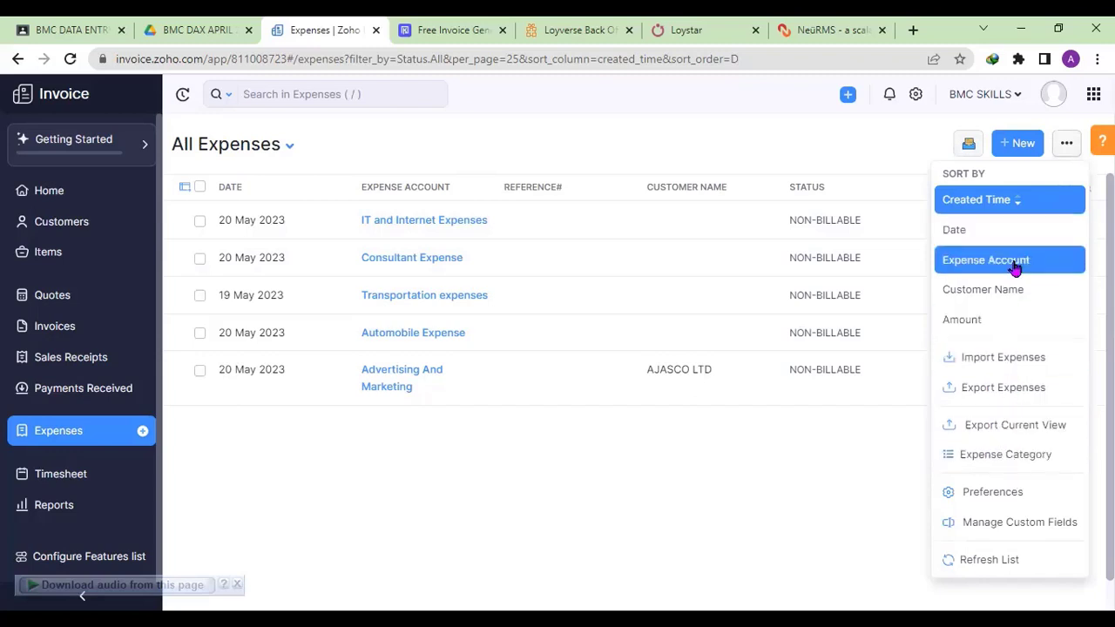
left_click(745, 485)
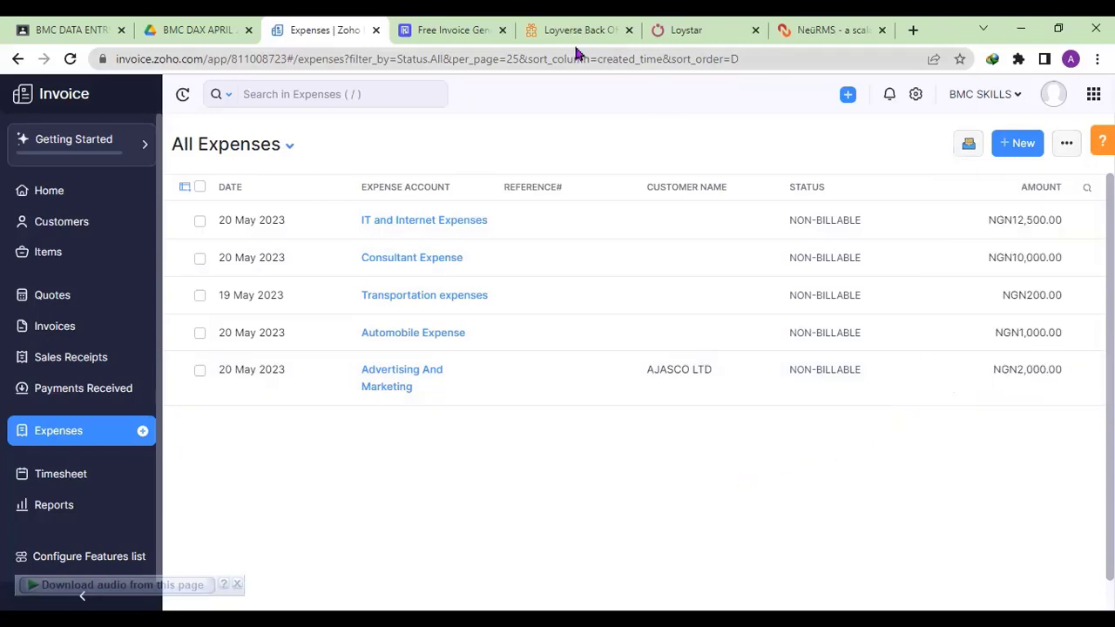
Step: Switch to the Kippa invoice generator page for a look and return to the Zoho Invoice expense list
left_click(434, 29)
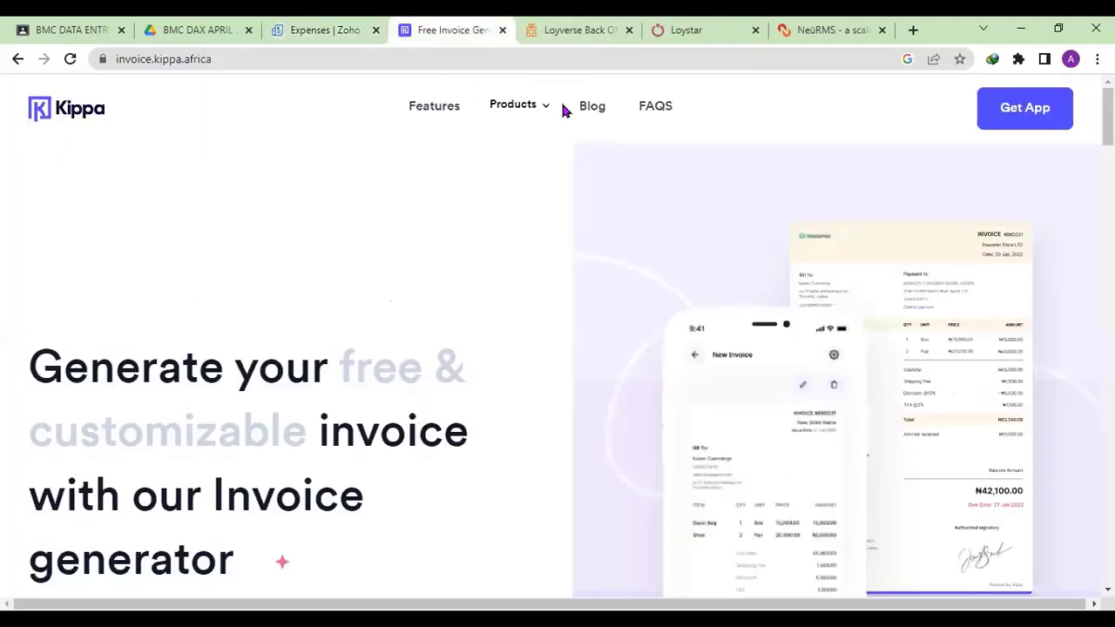
mouse_move(549, 108)
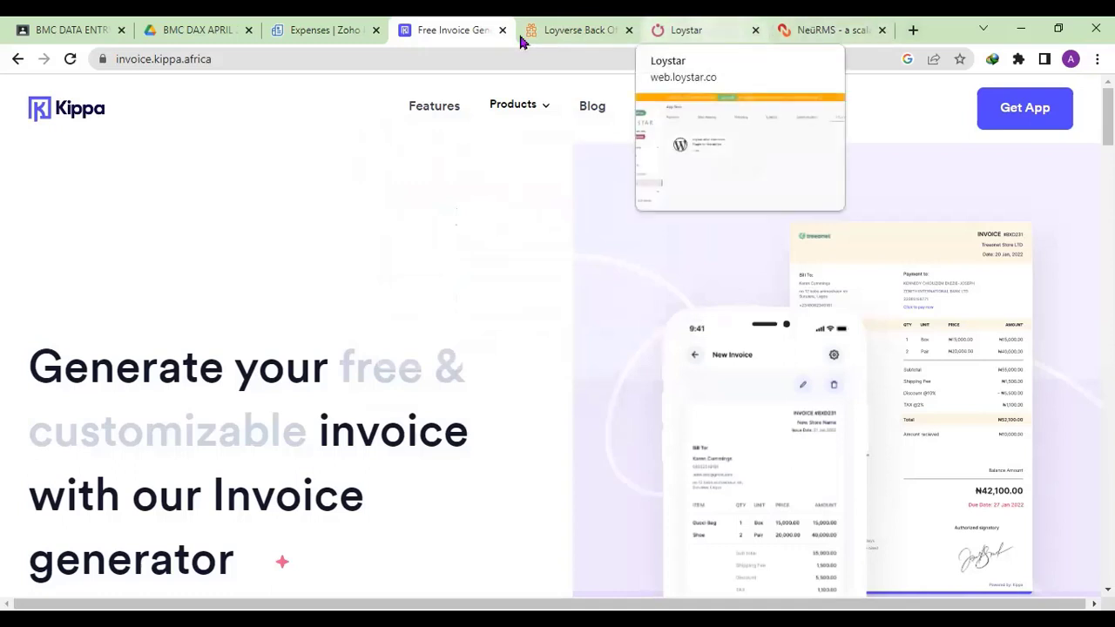
left_click(333, 33)
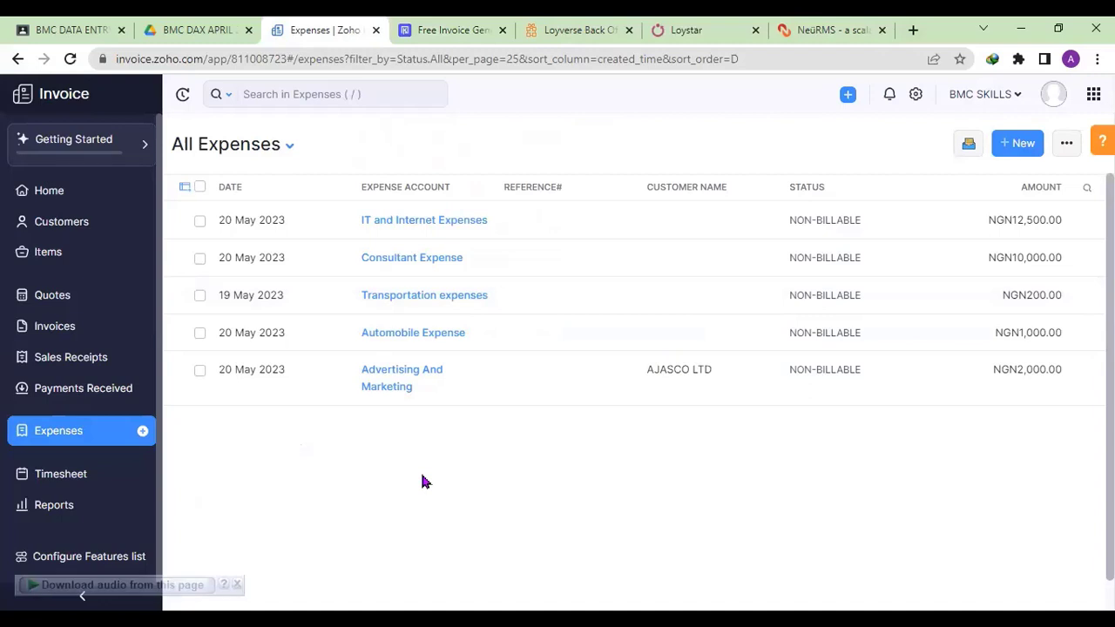
Step: Look over the available general reports and open the home dashboard
left_click(54, 505)
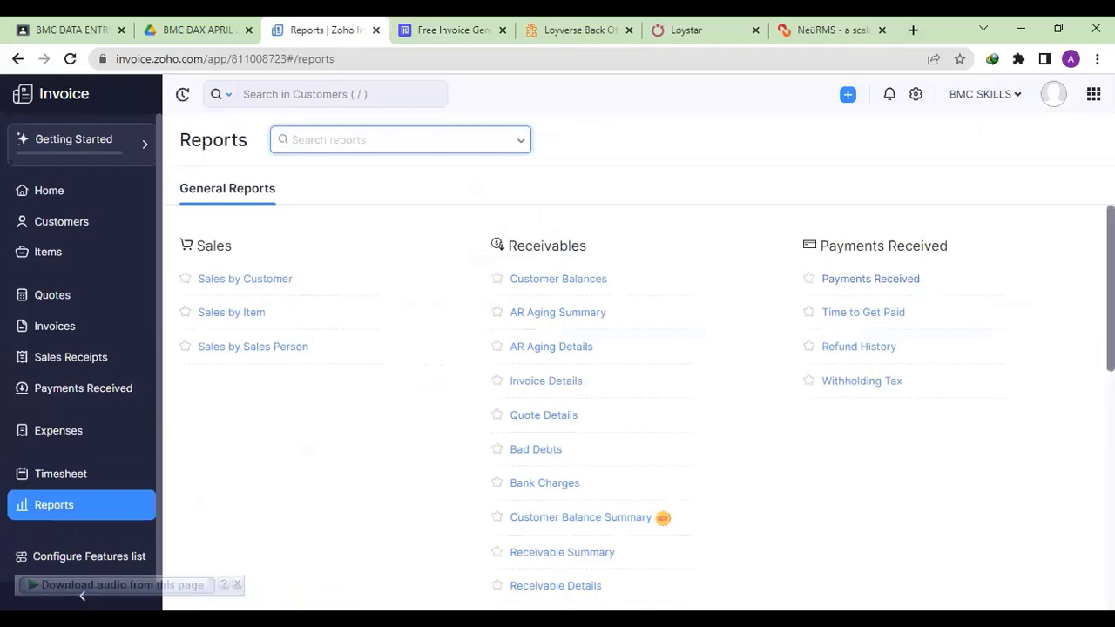
scroll(686, 228, "down", 1)
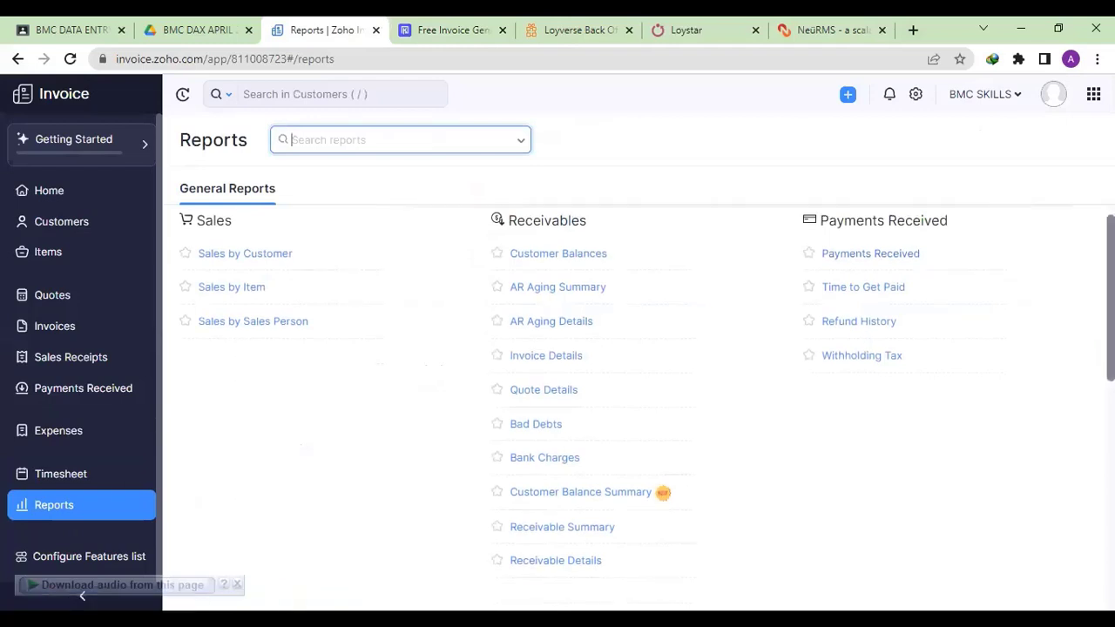
scroll(687, 228, "up", 1)
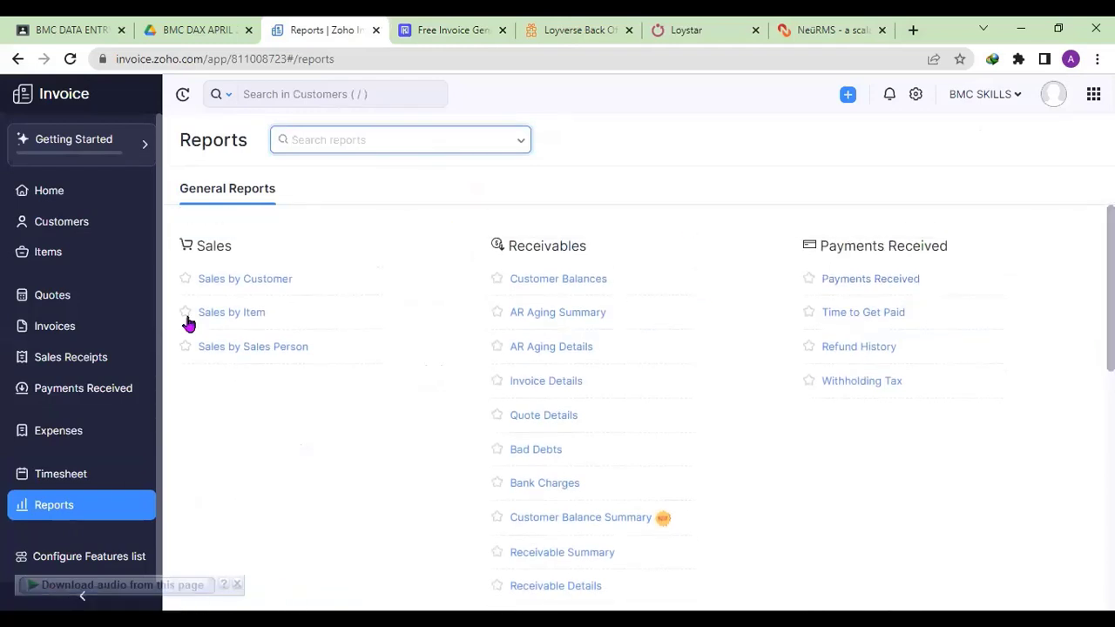
left_click(52, 198)
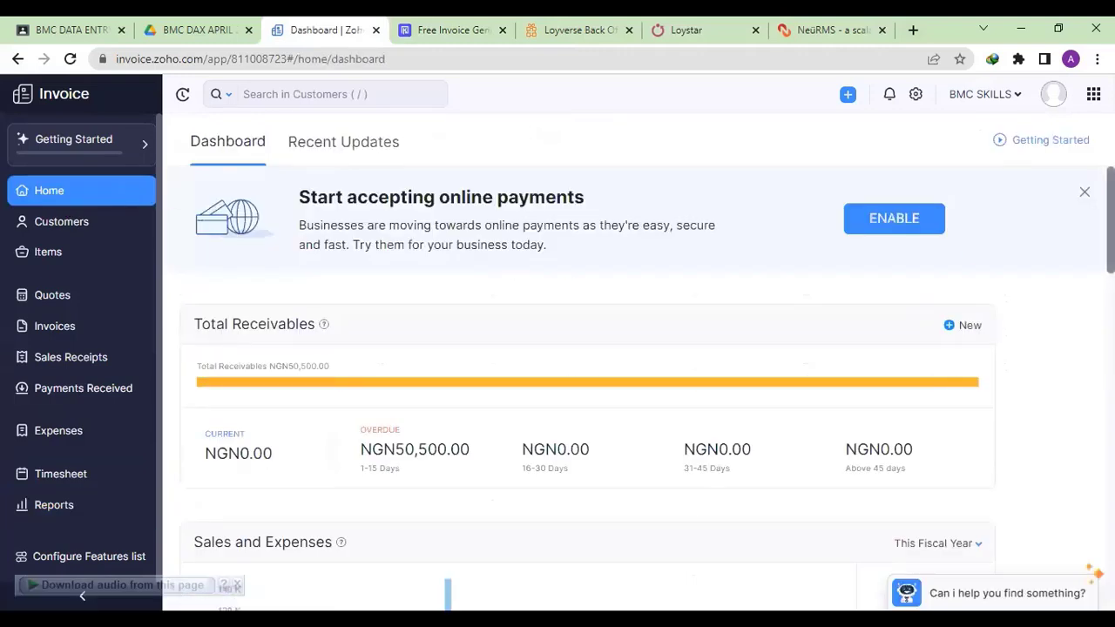
Step: Examine the Zoho Invoice dashboard's receivables, sales and expenses chart, projects, top expenses and sales, receipts and dues summaries
scroll(587, 392, "down", 3)
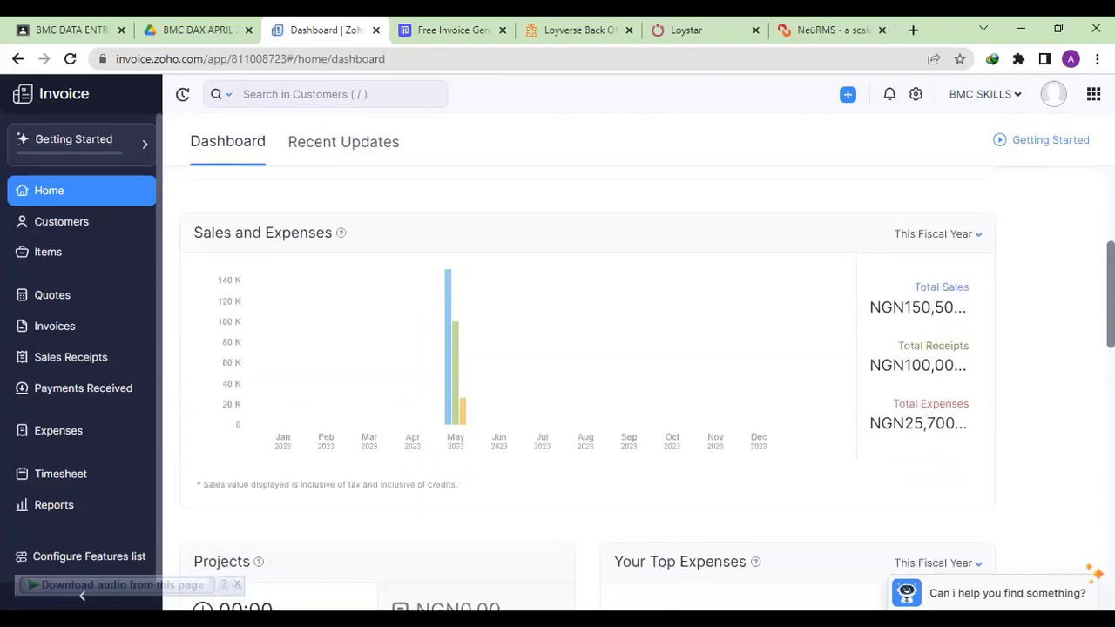
scroll(588, 392, "up", 1)
scroll(587, 392, "down", 2)
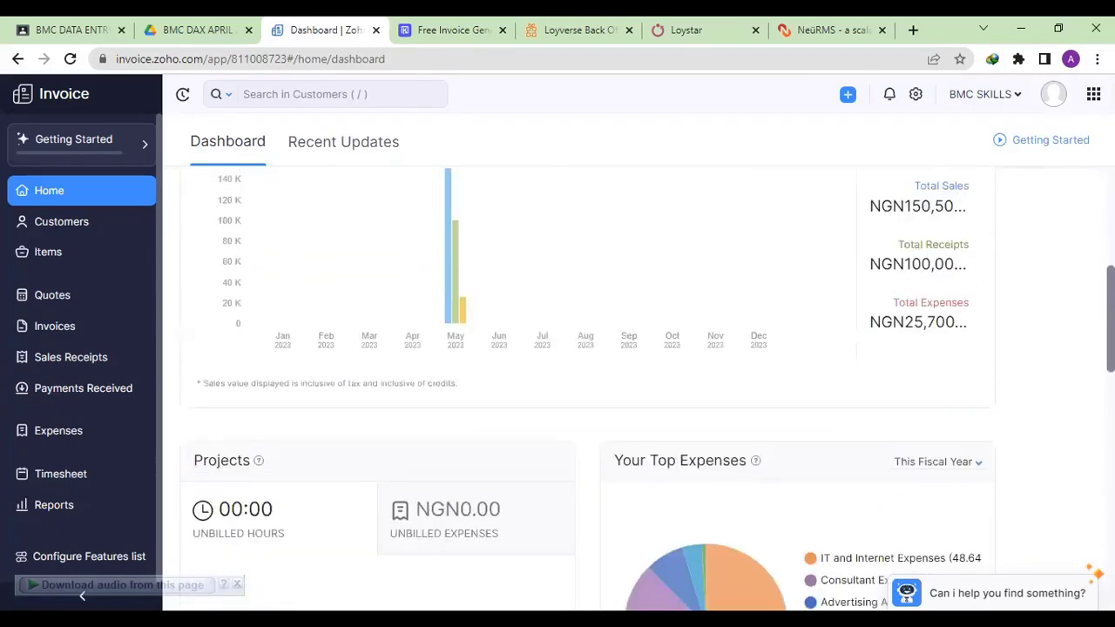
scroll(587, 392, "down", 8)
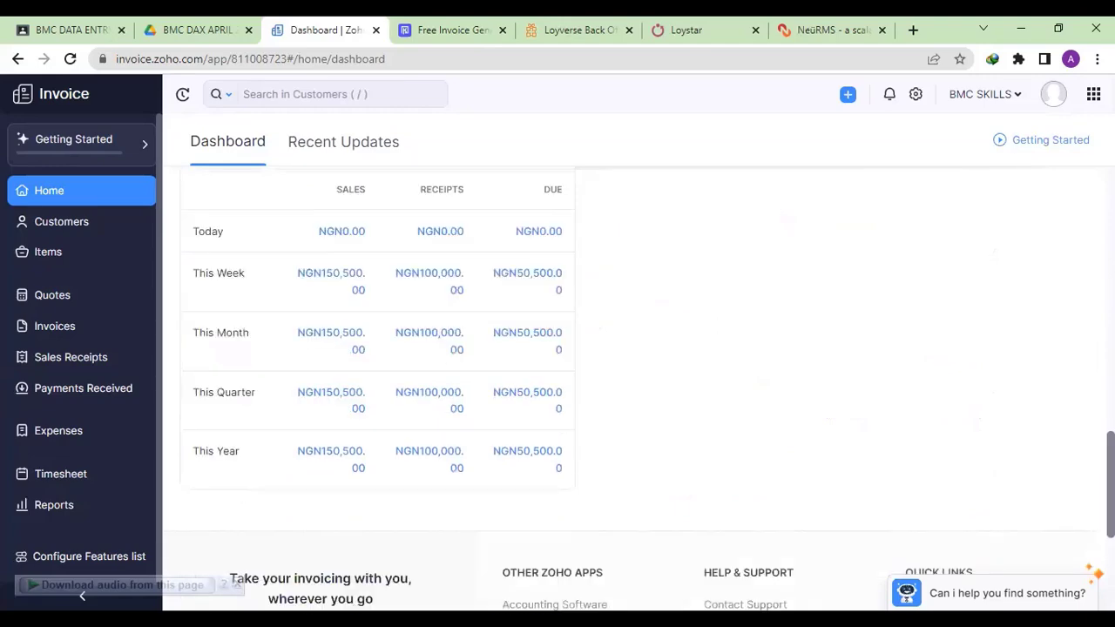
scroll(587, 392, "down", 3)
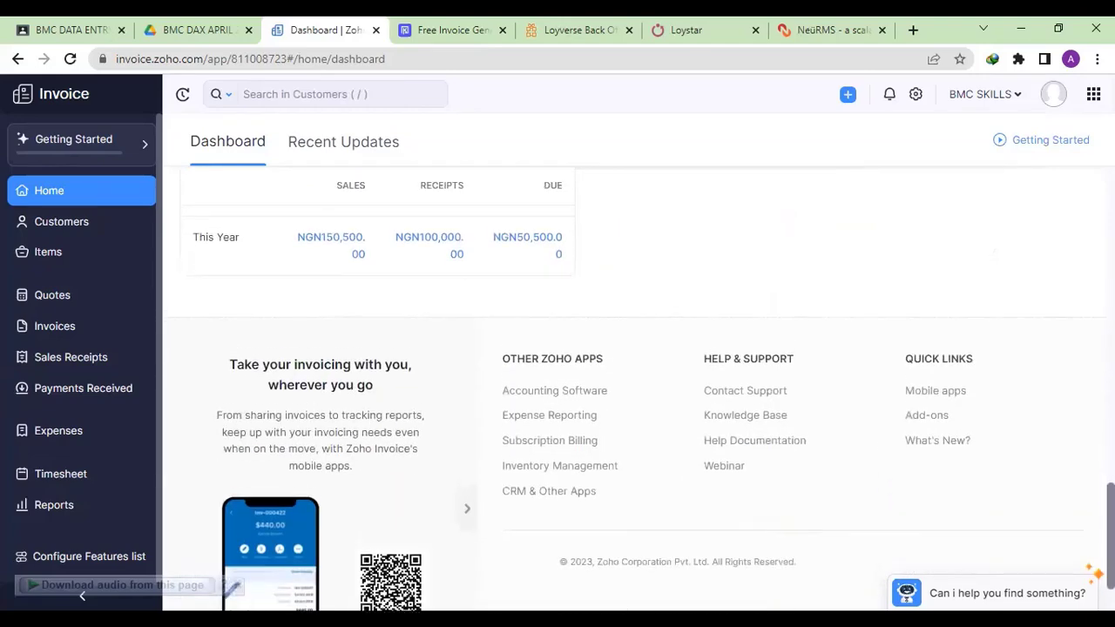
scroll(587, 392, "up", 13)
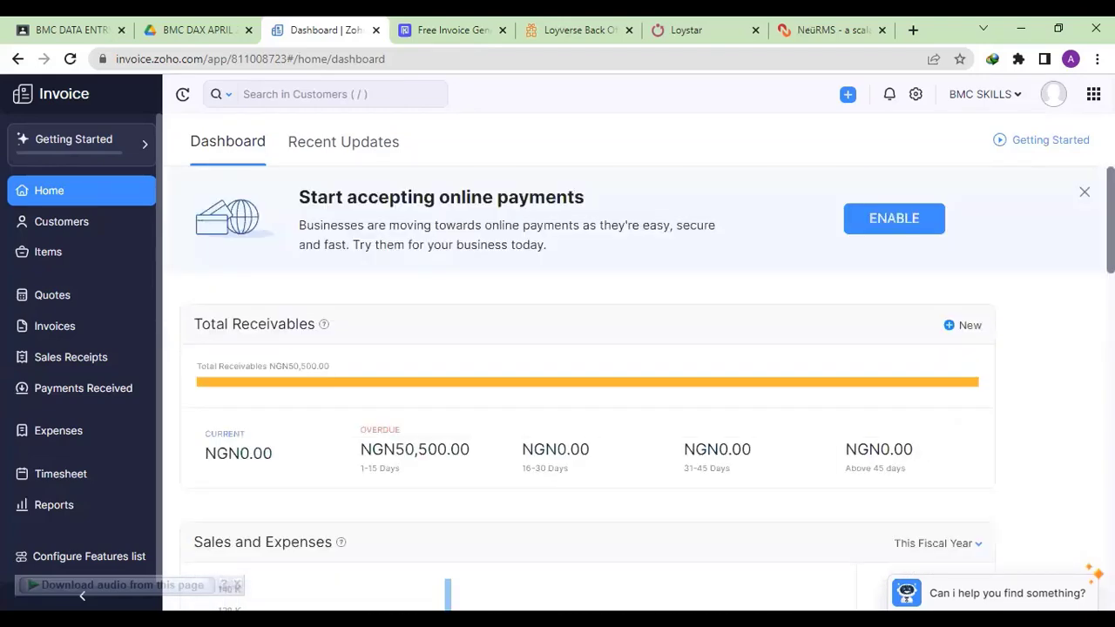
scroll(587, 392, "down", 12)
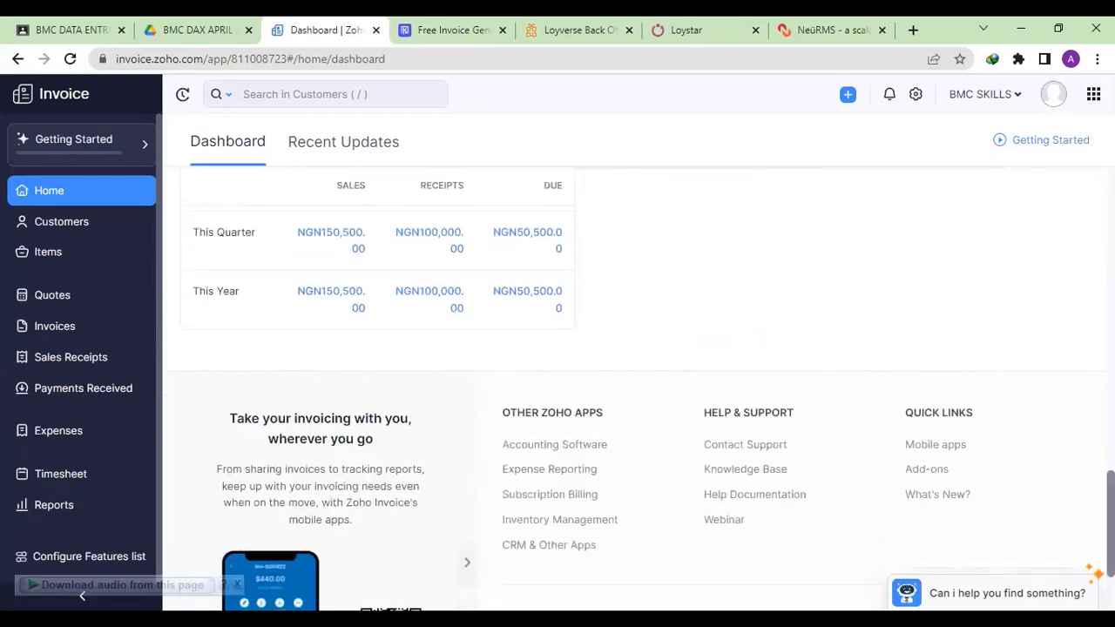
scroll(1109, 514, "up", 10)
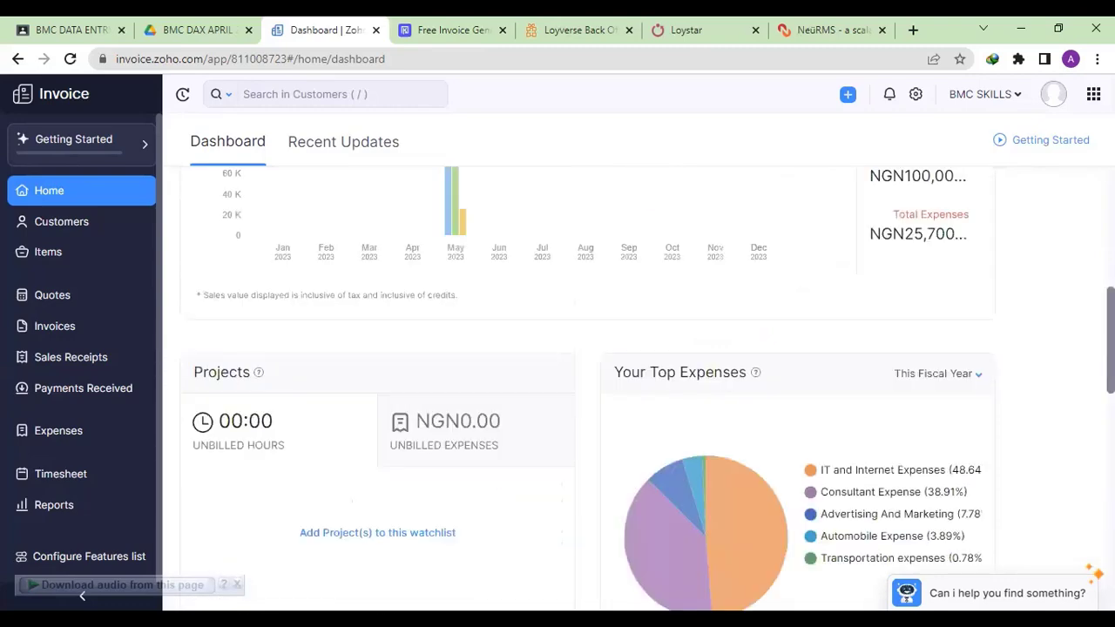
scroll(1110, 514, "up", 5)
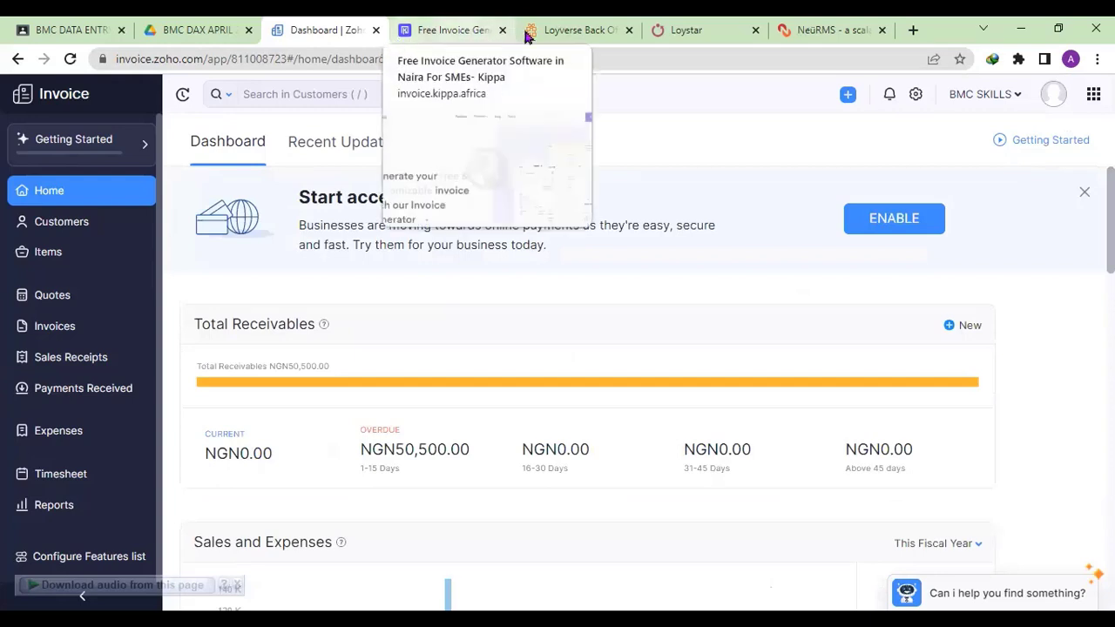
Step: Search Google for bitrix24 in a new browser tab and open the official bitrix24.com website
left_click(912, 35)
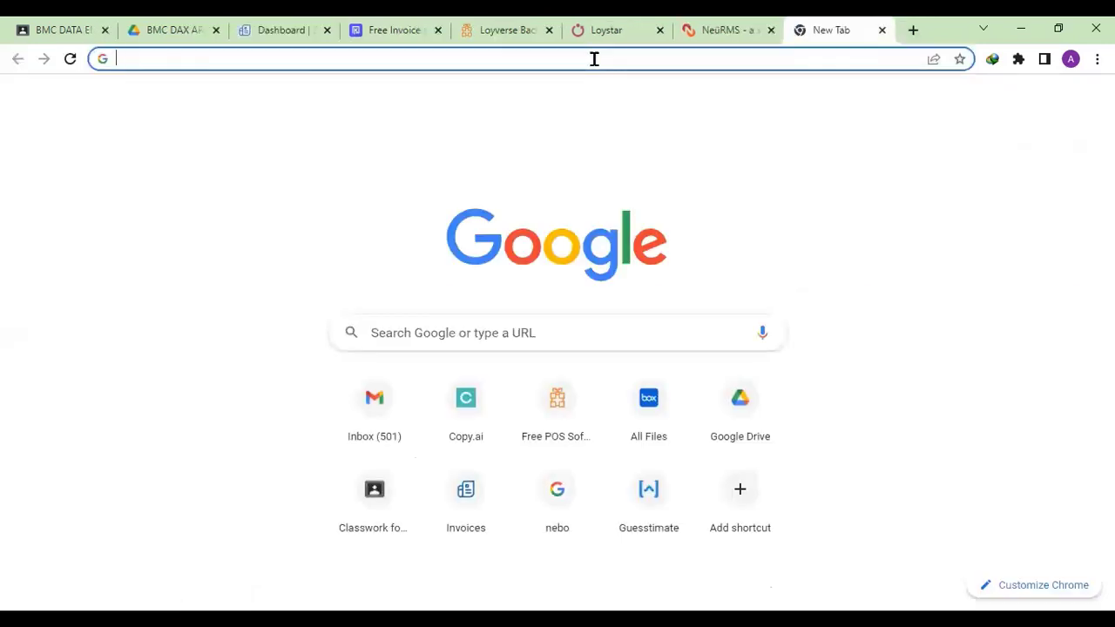
type("bitrix2")
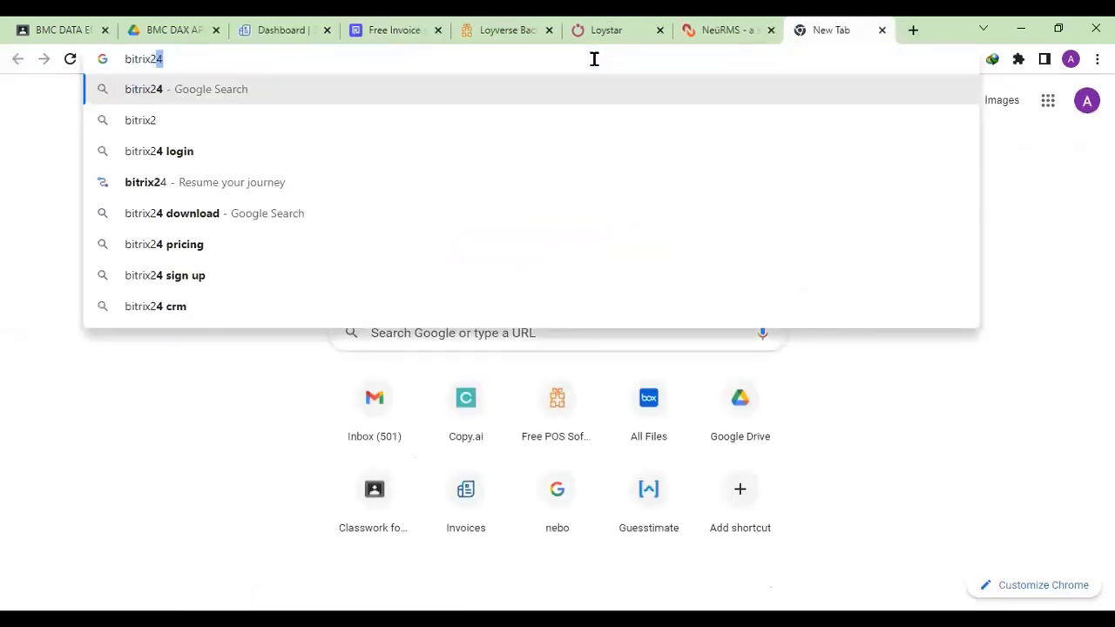
type("4")
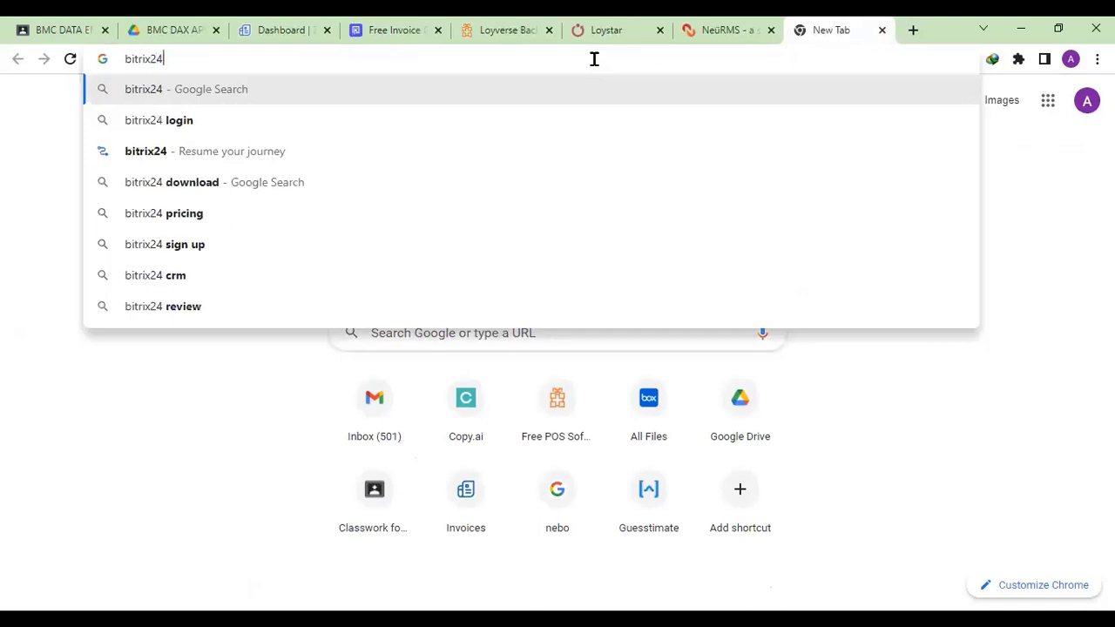
key("Return")
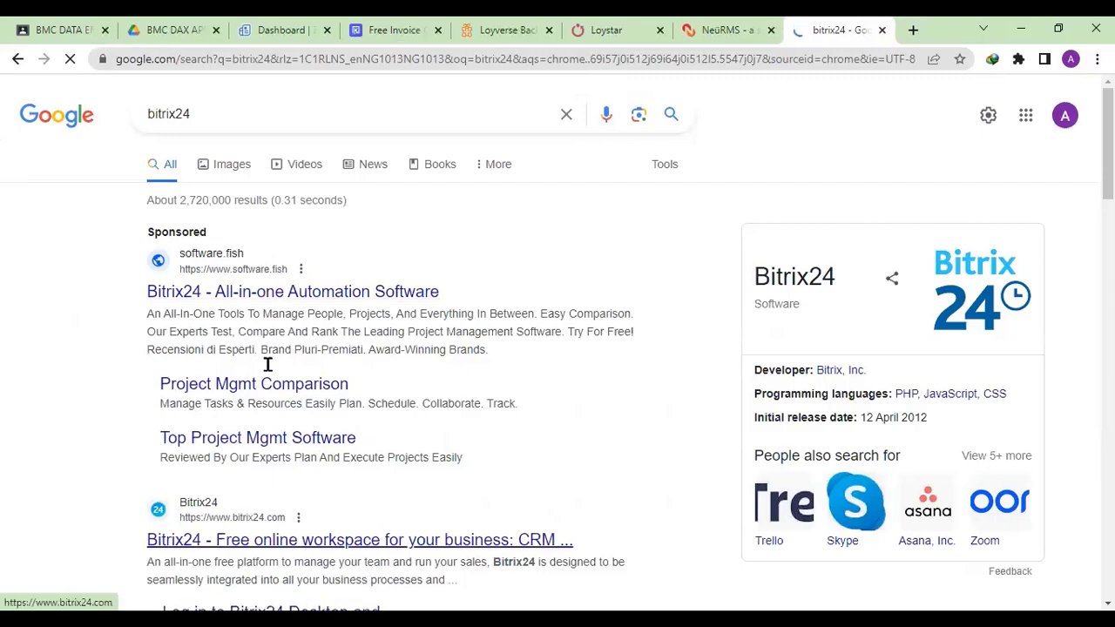
key("Return")
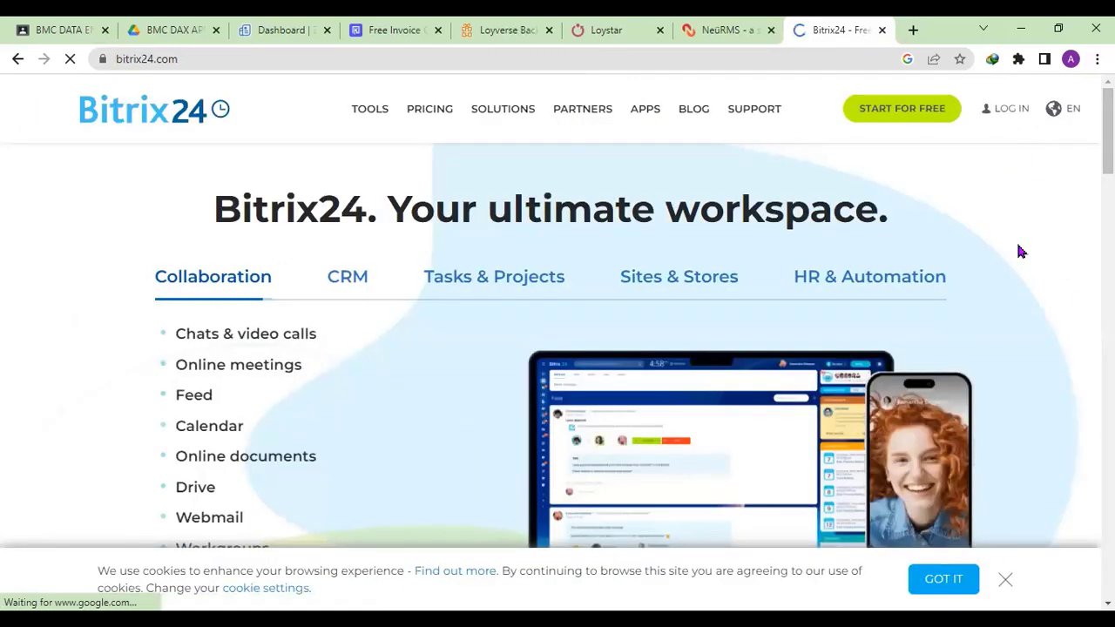
Step: Look over the Bitrix24 homepage's feature lists, product advantages, press mentions and on-premise edition section, returning to its beginning
scroll(558, 349, "down", 6)
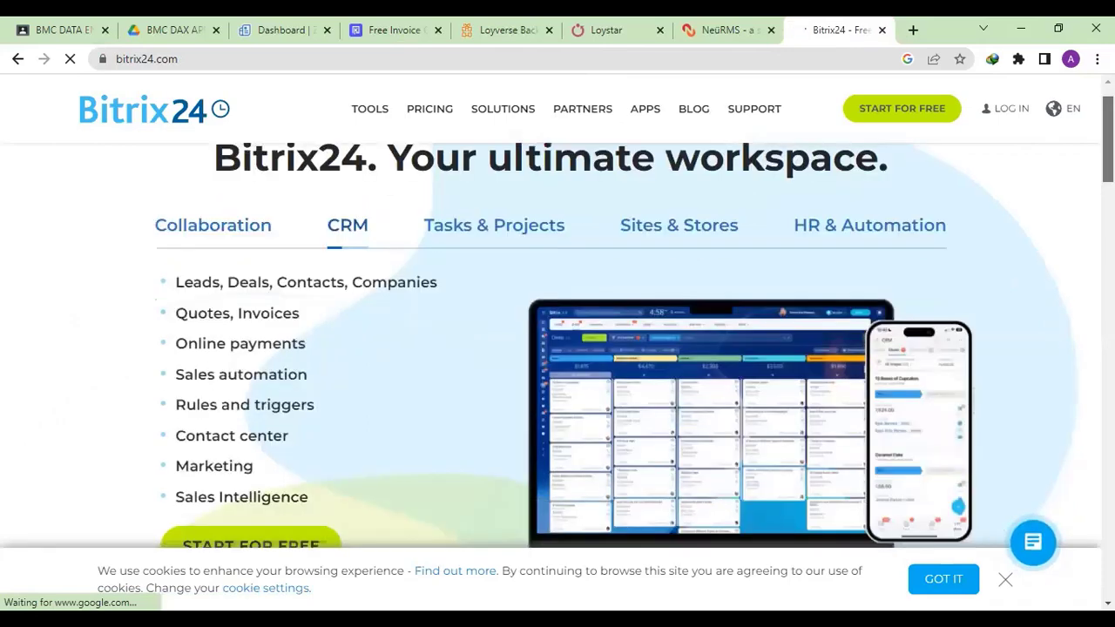
scroll(558, 349, "down", 3)
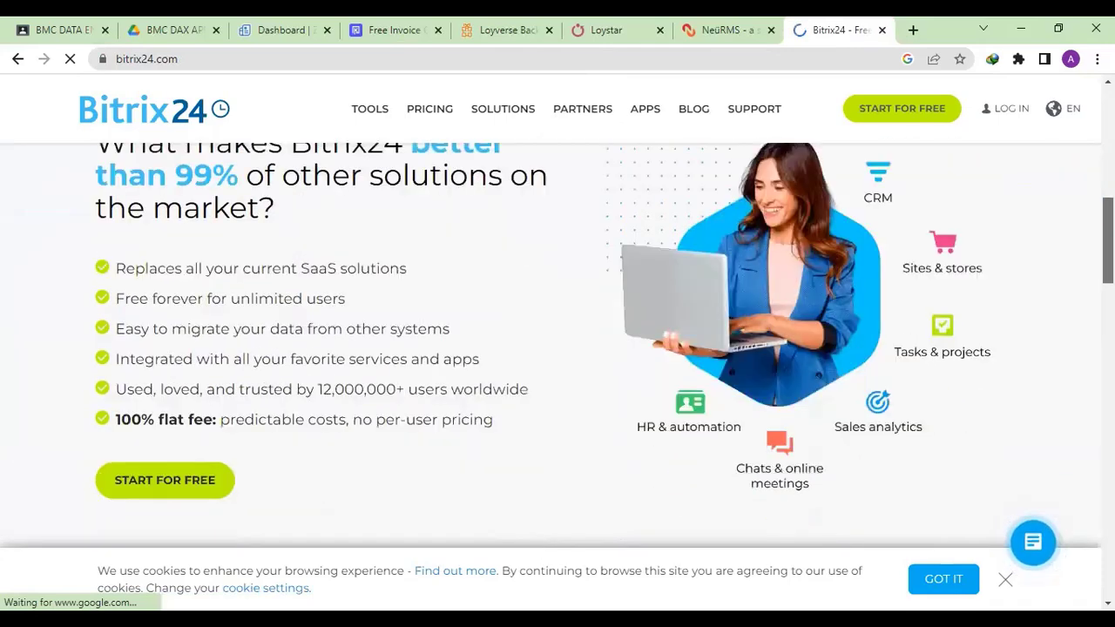
scroll(557, 349, "down", 5)
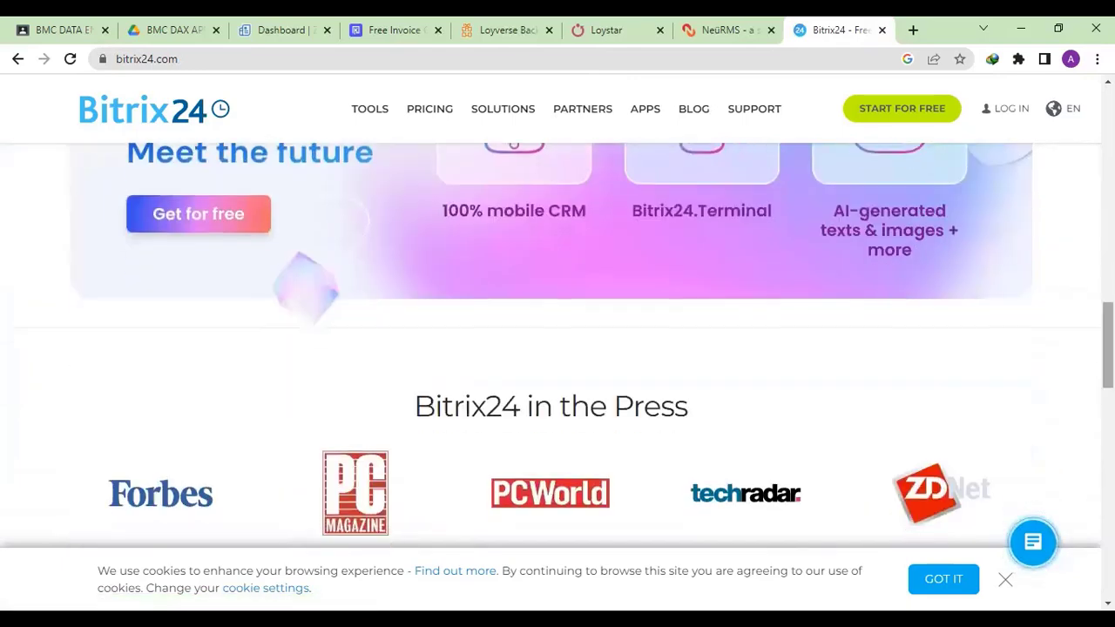
scroll(557, 348, "down", 6)
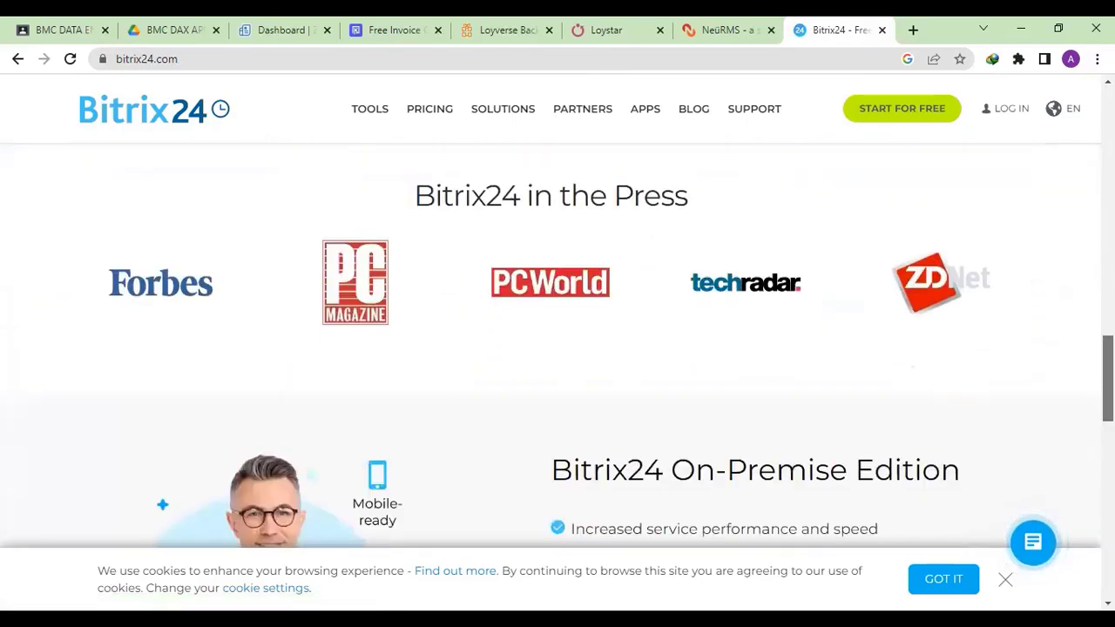
scroll(558, 348, "up", 12)
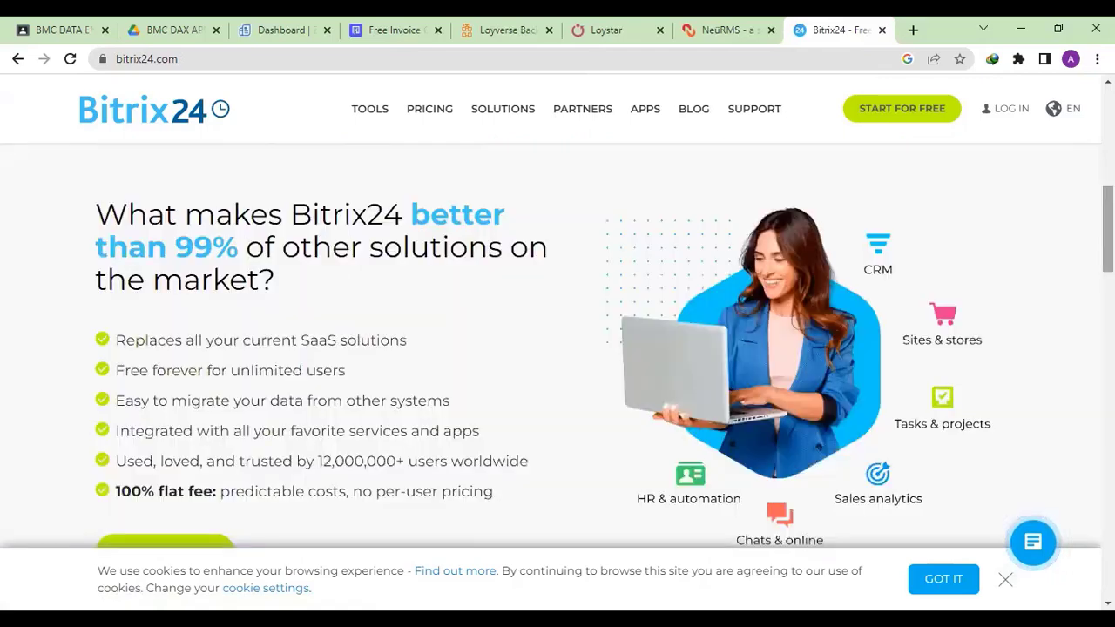
scroll(558, 349, "up", 7)
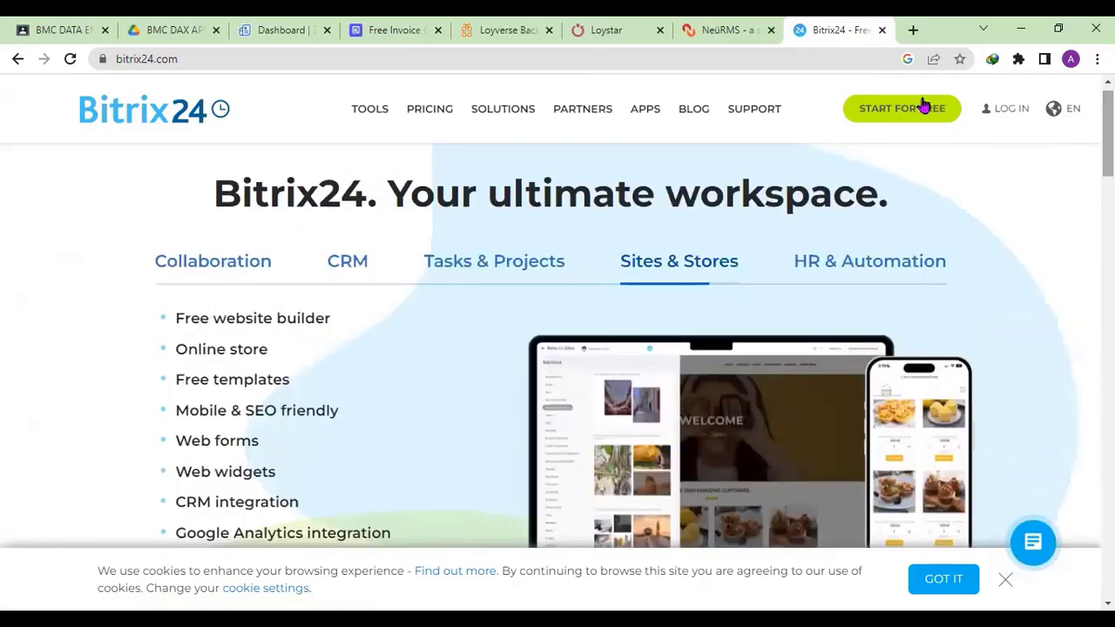